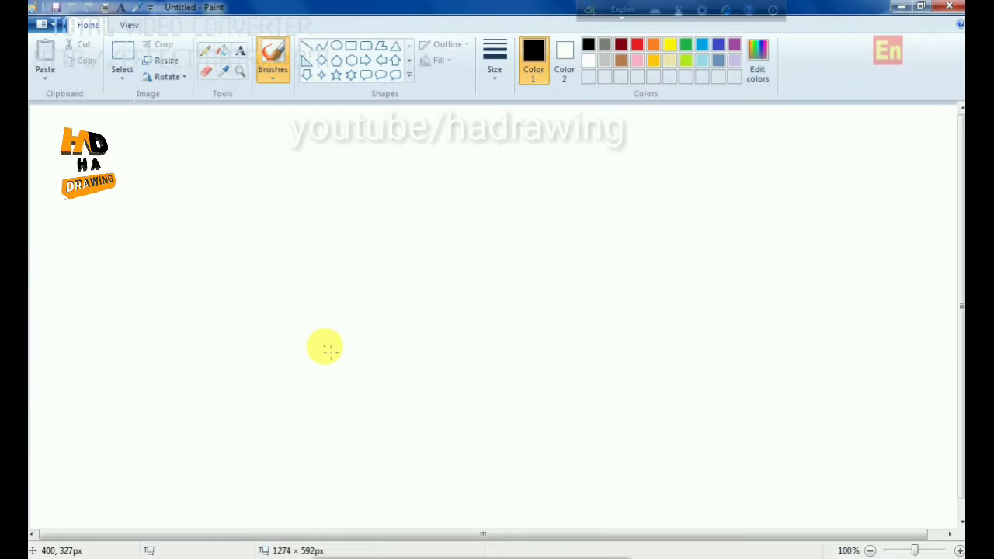
Draw a slightly rising black straight line about 327 px wide as the upper roof ridge, using the thinnest line size.
click(498, 54)
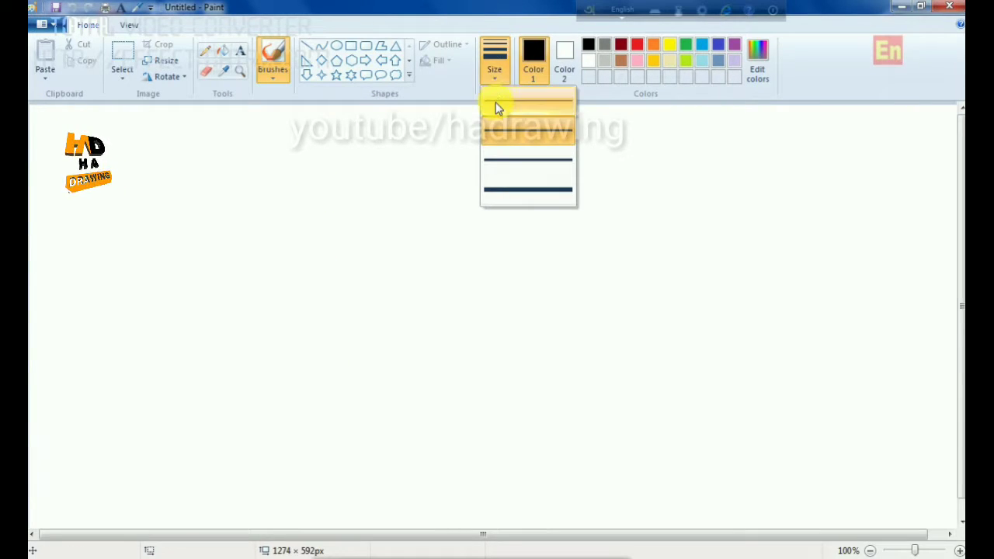
click(495, 103)
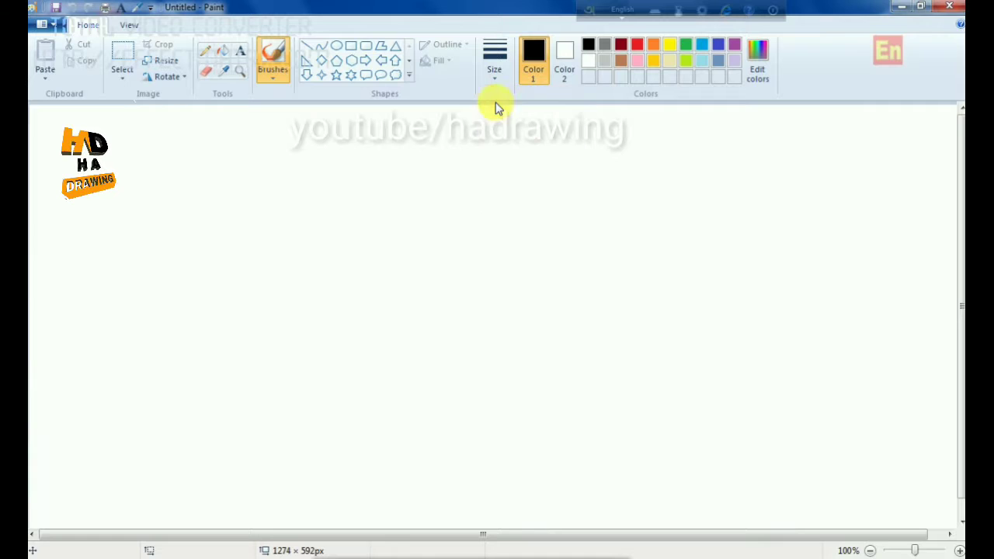
click(308, 47)
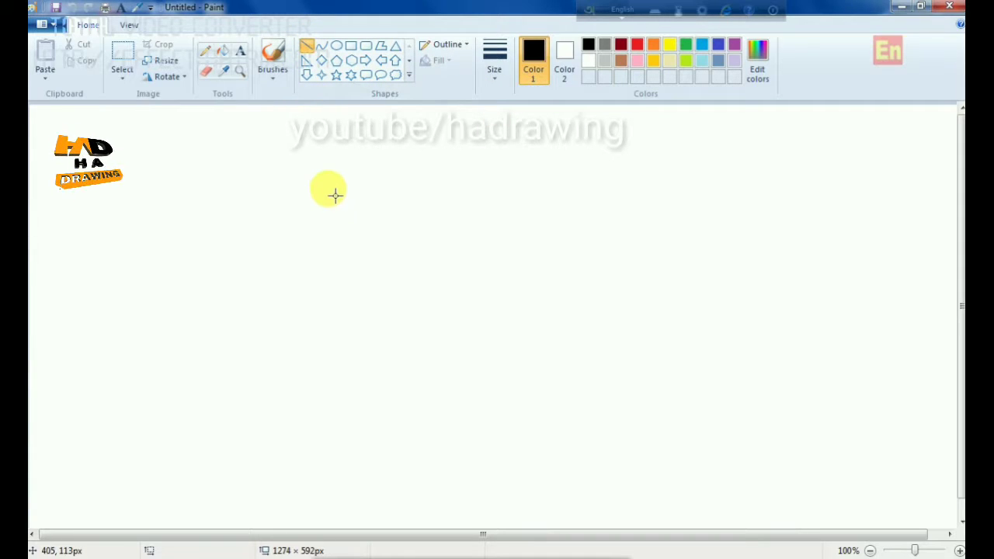
drag(320, 190, 558, 171)
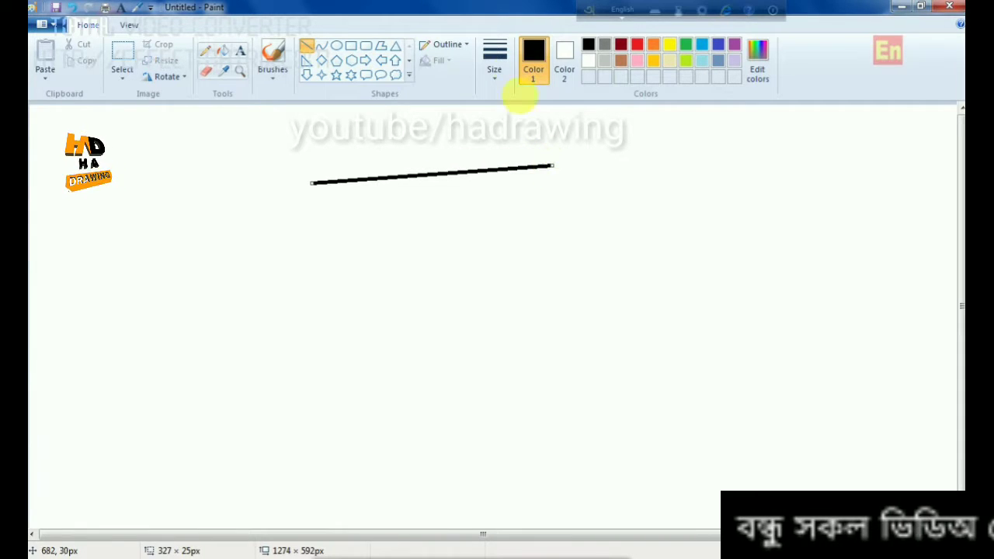
click(495, 61)
click(498, 98)
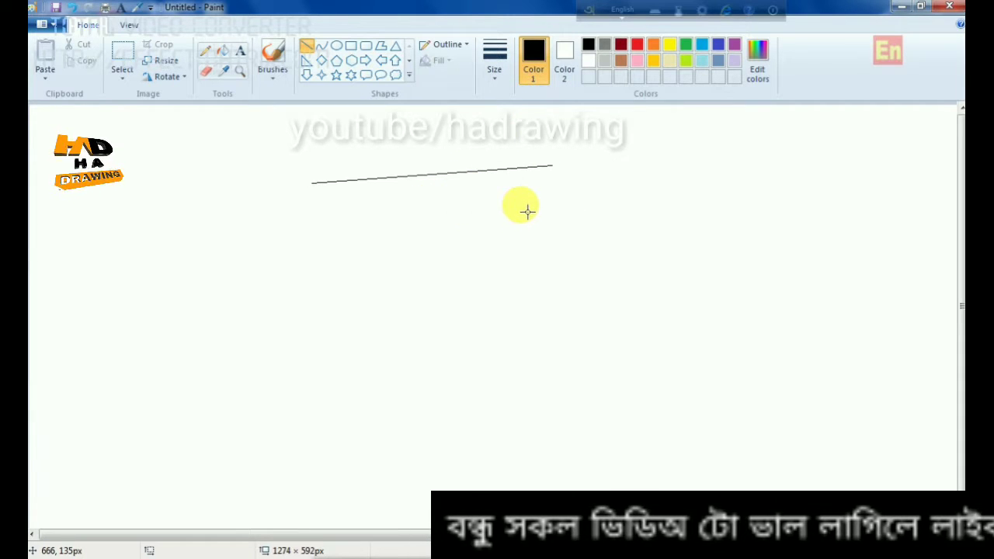
Draw a double-lined triangular gable under the ridge's right end, with a horizontal base line extending past both sides.
mouse_move(552, 167)
mouse_down()
mouse_move(518, 245)
mouse_move(517, 227)
mouse_up()
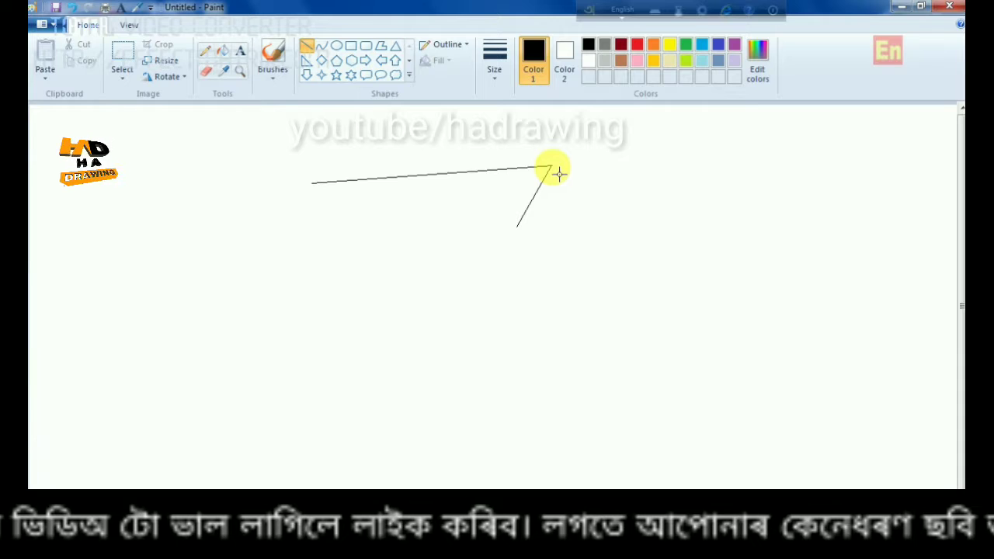
drag(551, 166, 589, 214)
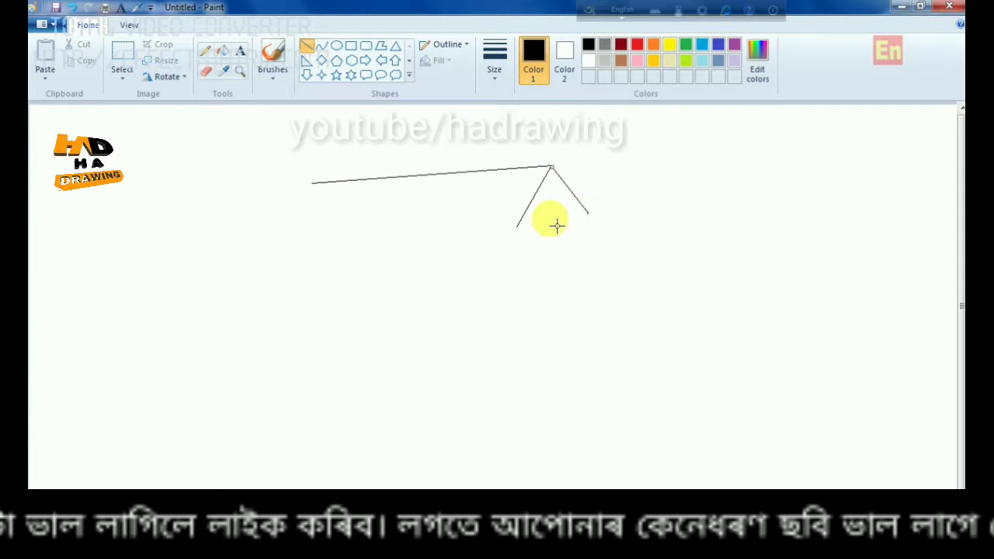
drag(492, 227, 626, 228)
click(592, 257)
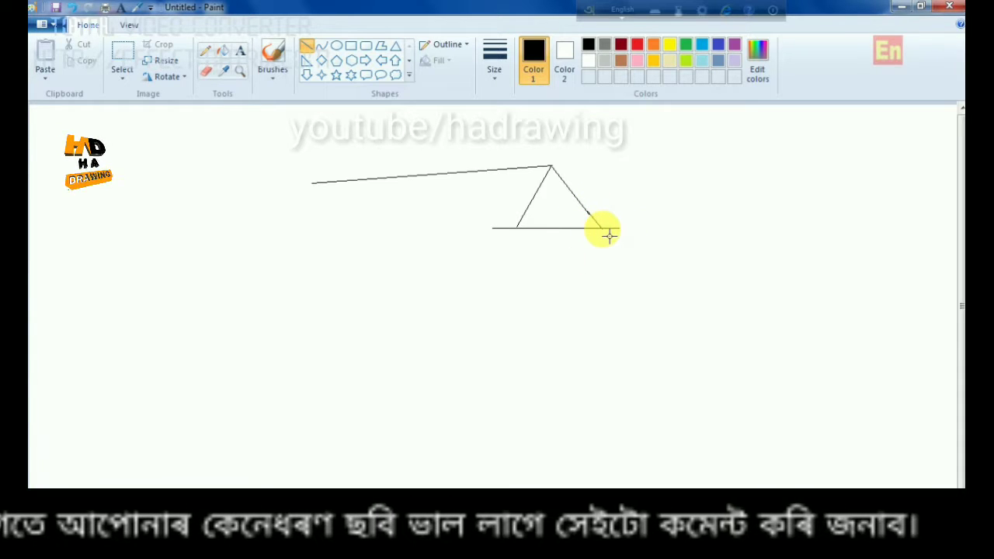
mouse_move(553, 174)
mouse_down()
mouse_move(547, 210)
mouse_move(524, 227)
mouse_up()
drag(555, 178, 599, 227)
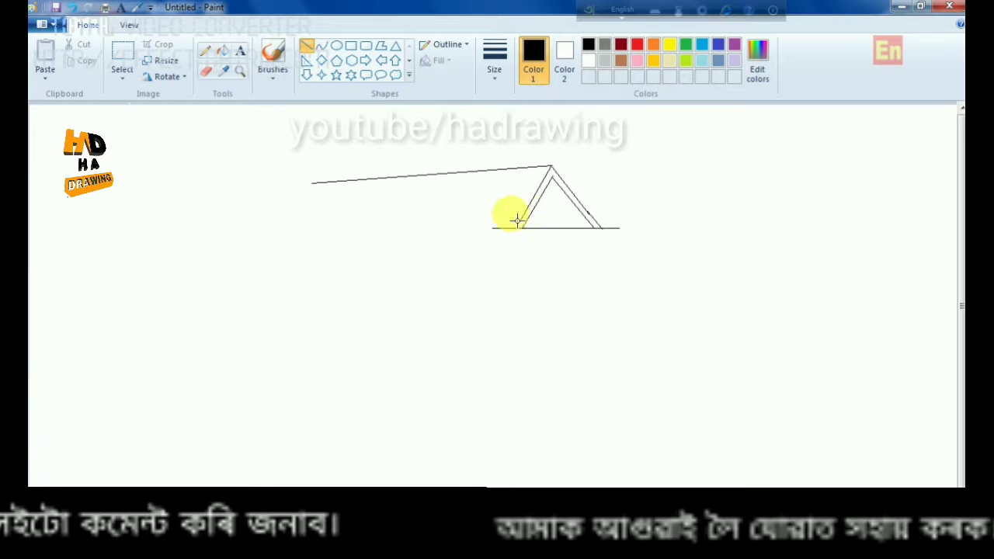
Draw a double-lined gable from the base line's left end, with a long left slope and a short right slope ending in a horizontal line.
drag(494, 227, 516, 261)
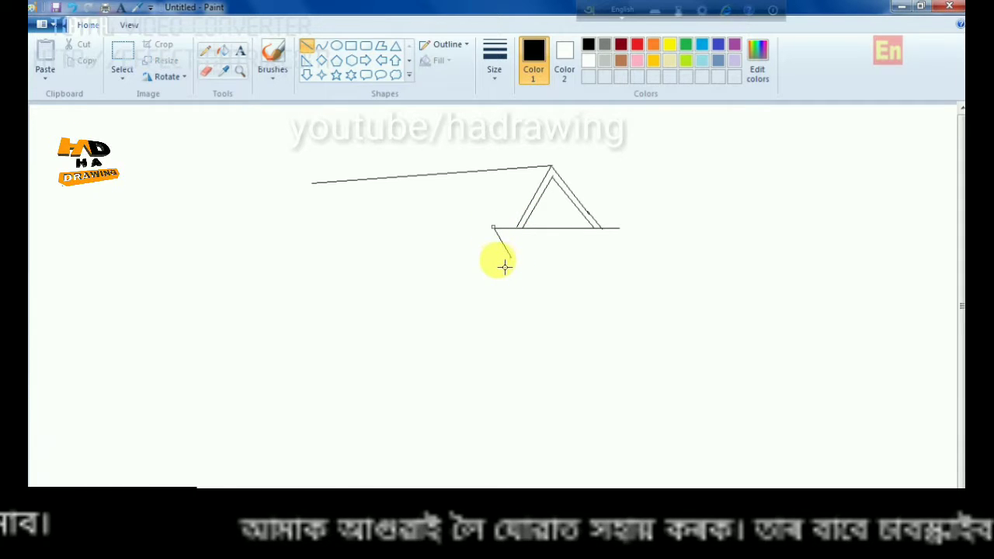
mouse_move(495, 229)
mouse_down()
mouse_move(442, 309)
mouse_move(440, 302)
mouse_move(453, 310)
mouse_move(501, 246)
mouse_up()
click(451, 313)
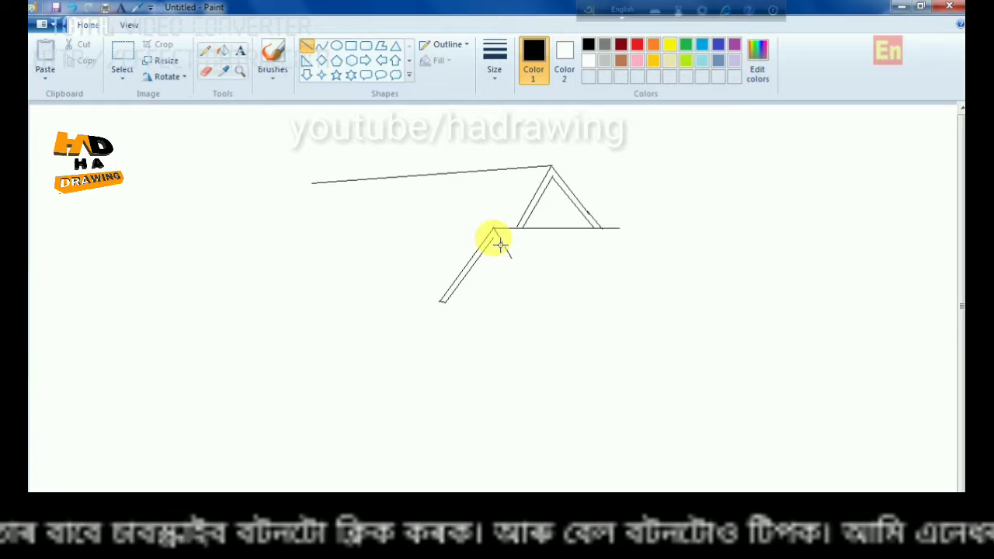
click(493, 271)
mouse_move(493, 238)
mouse_down()
mouse_move(504, 269)
mouse_move(522, 272)
mouse_up()
click(510, 309)
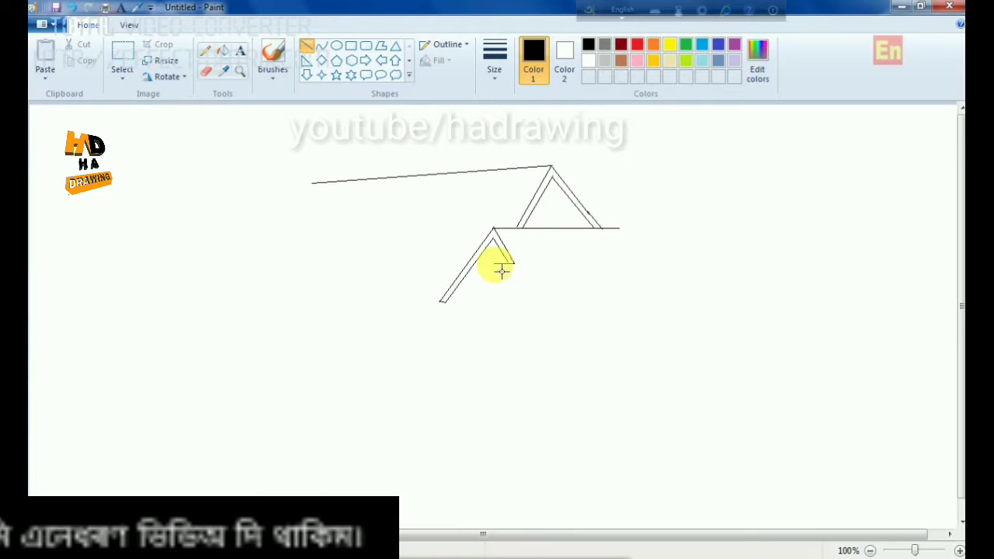
Draw a second double-lined gable directly below the first, with its apex on the short horizontal line and both feet closed.
drag(496, 264, 529, 322)
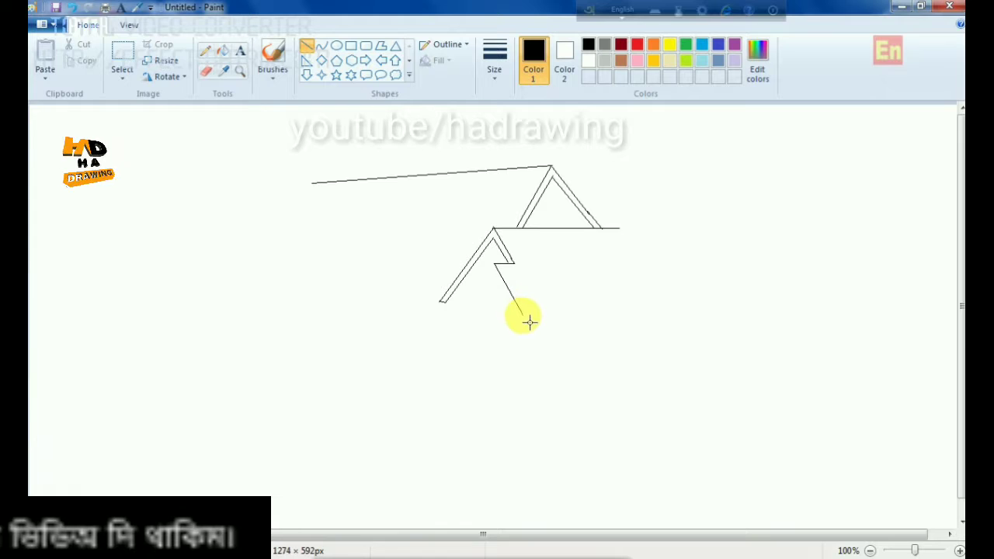
drag(496, 265, 457, 320)
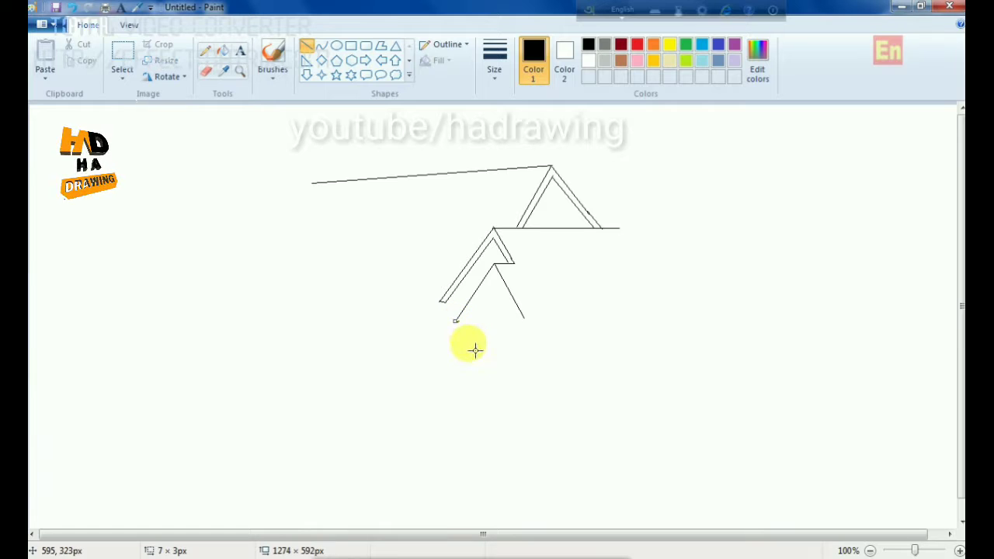
mouse_move(458, 322)
mouse_down()
mouse_move(492, 294)
mouse_move(495, 267)
mouse_move(529, 324)
mouse_up()
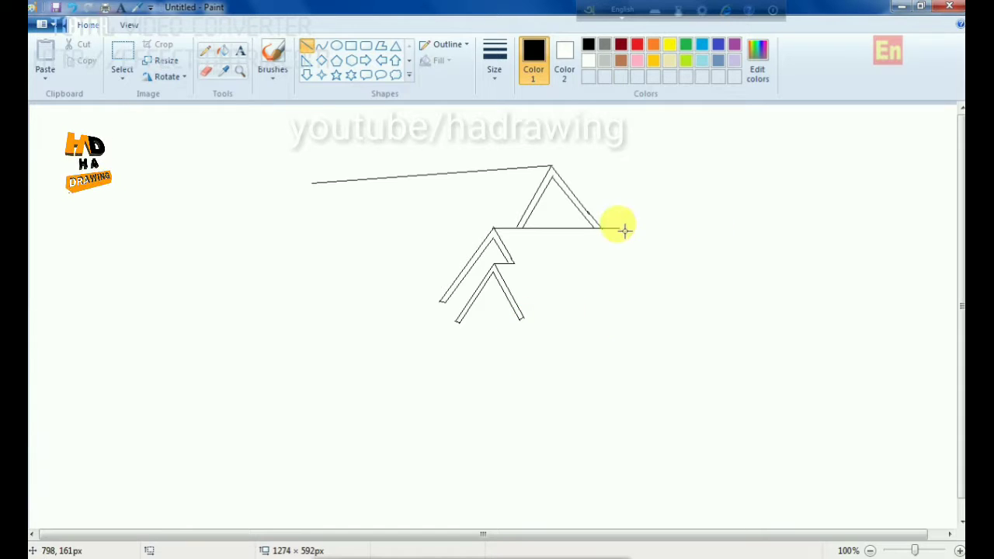
Outline the front roof with a slanted right edge and a double horizontal eave line about 214 px long, joined at the lower-right corner.
drag(619, 230, 676, 316)
drag(532, 324, 674, 324)
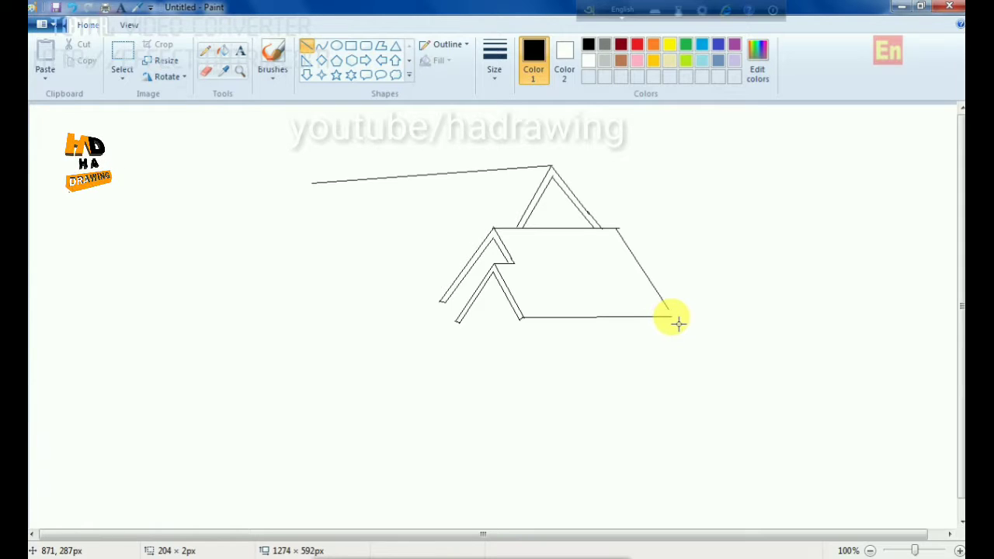
click(689, 327)
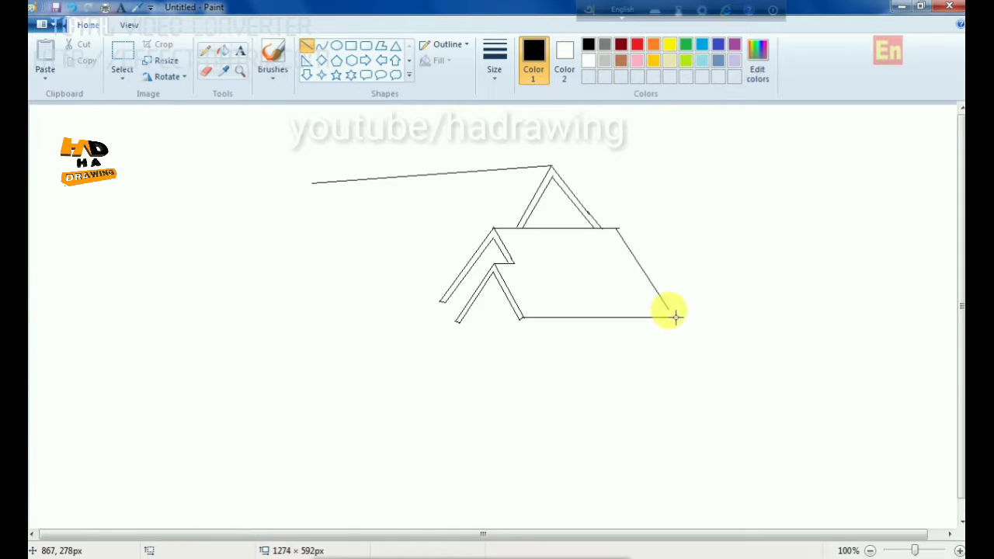
drag(675, 318, 678, 326)
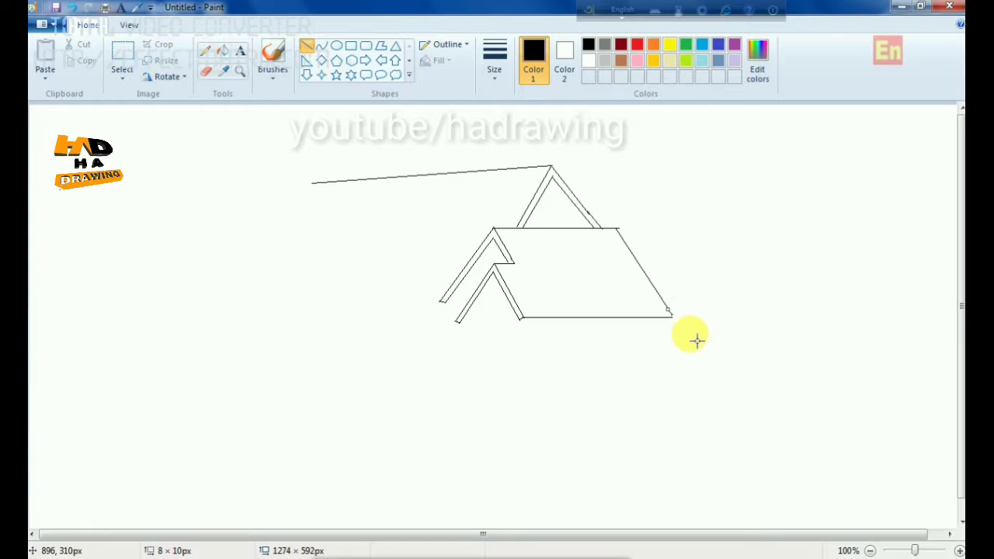
click(689, 328)
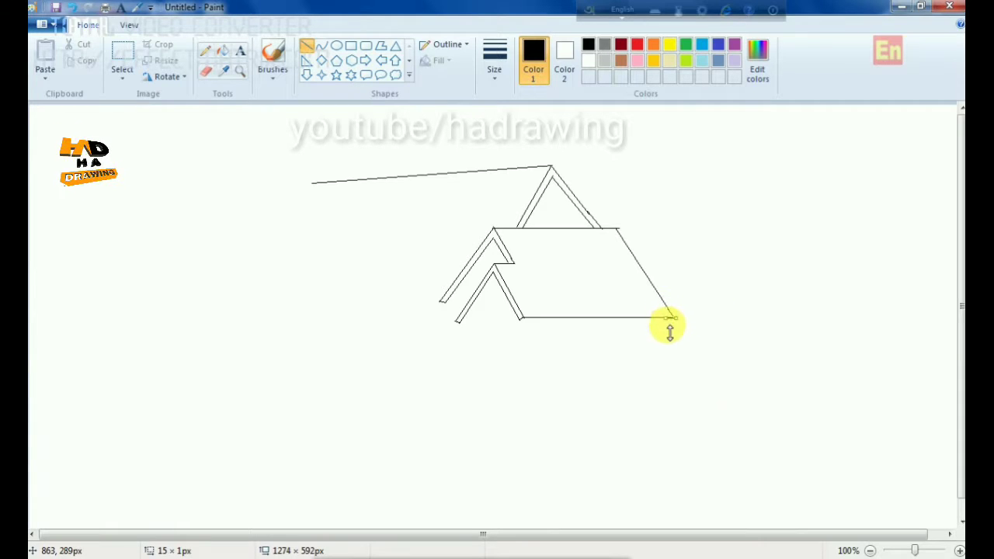
click(719, 384)
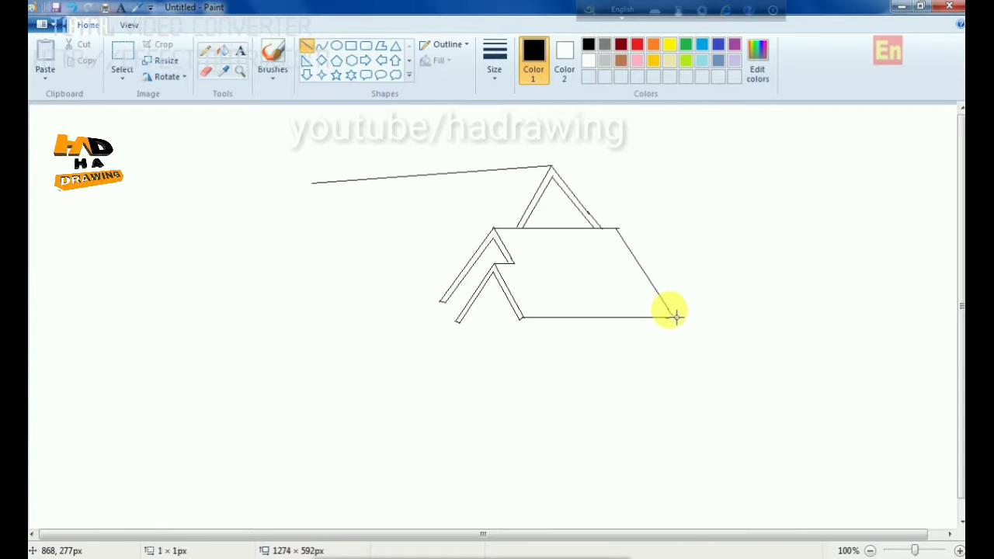
drag(676, 317, 684, 326)
click(728, 380)
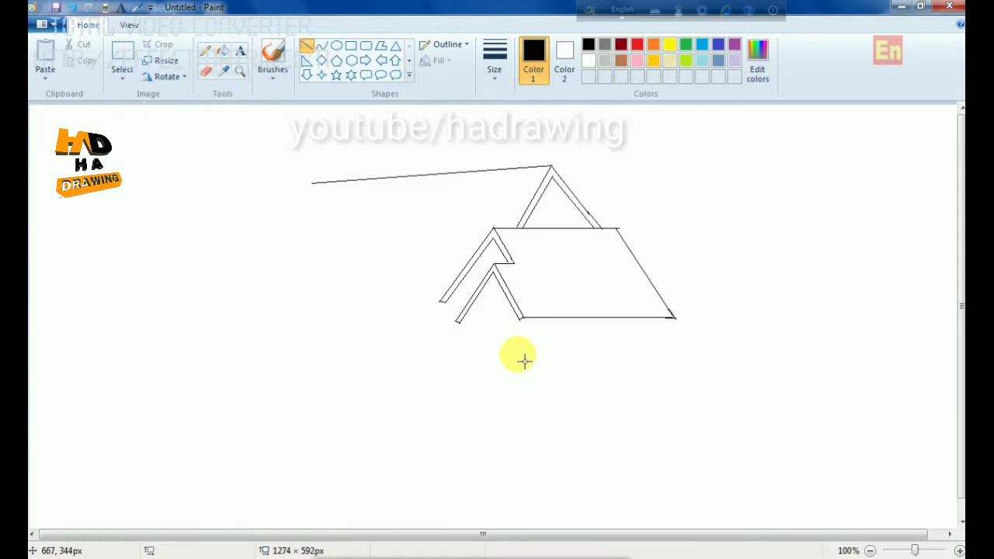
drag(526, 327, 683, 327)
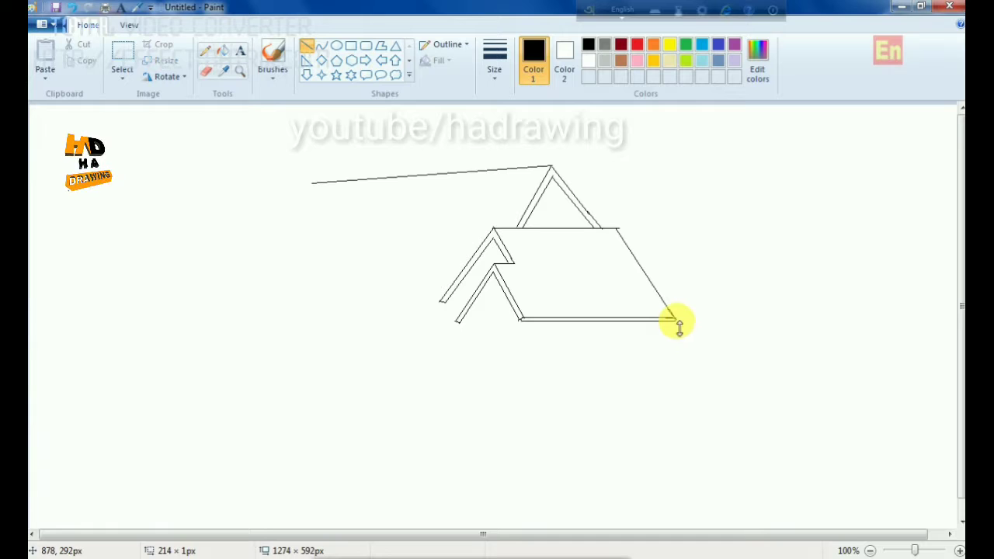
click(707, 338)
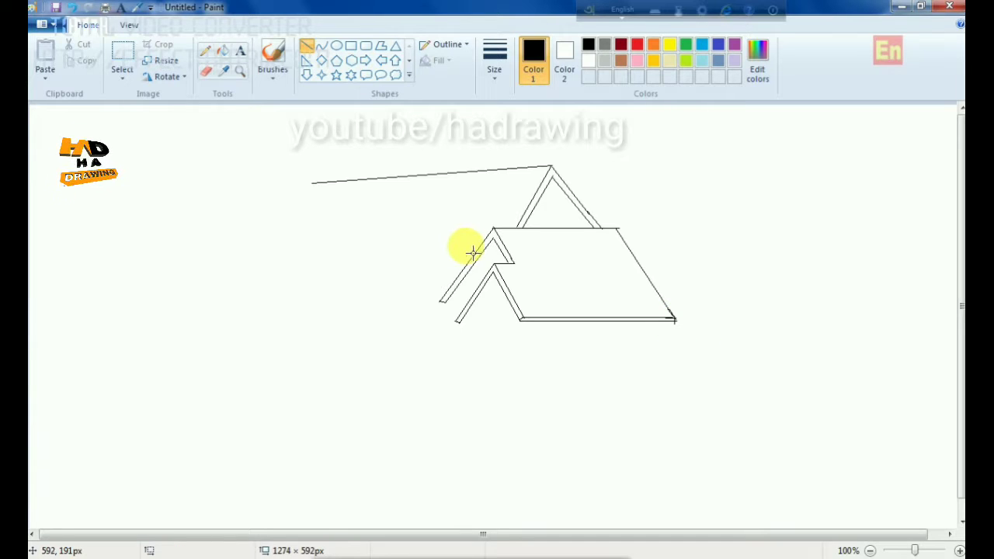
Extend the outline left of the front gables with a double eave line, a slanted roof edge and a horizontal ridge about 109 px long.
mouse_move(479, 247)
mouse_down()
mouse_move(433, 257)
mouse_move(480, 249)
mouse_up()
click(362, 322)
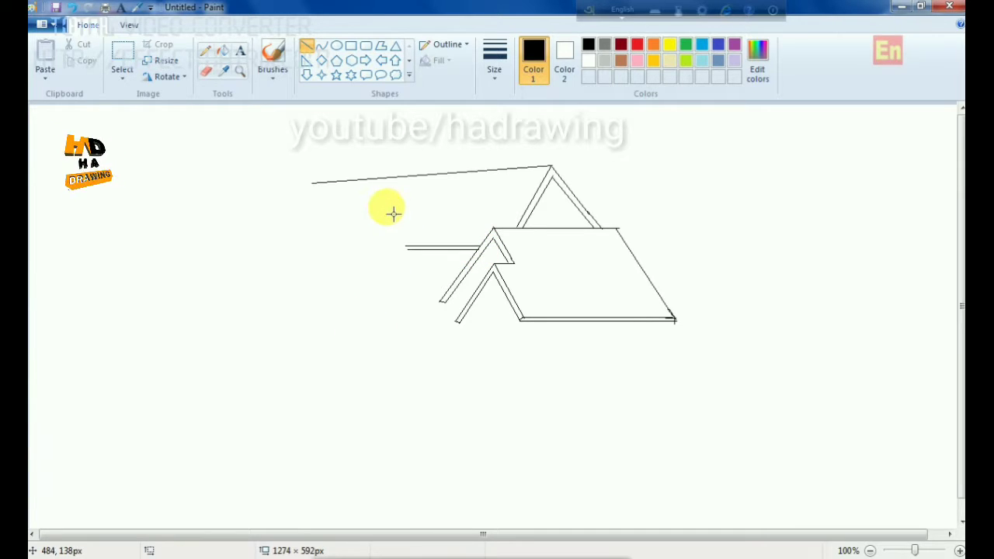
drag(396, 211, 416, 260)
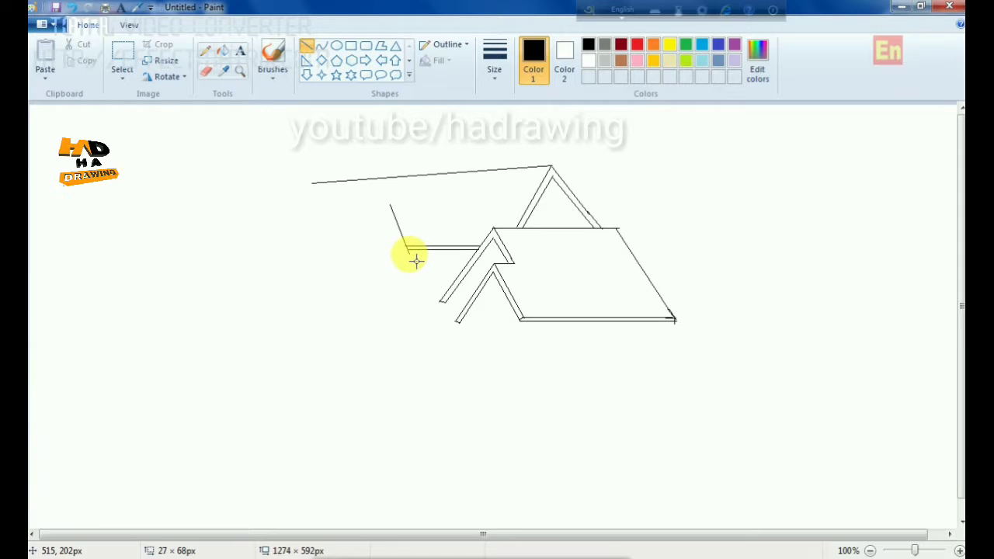
click(357, 247)
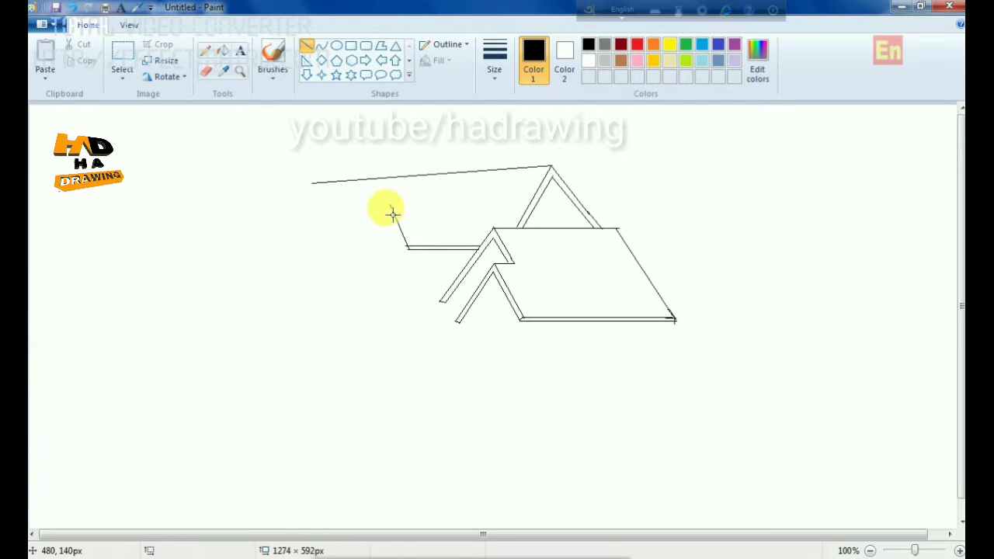
mouse_move(396, 211)
mouse_down()
mouse_move(325, 219)
mouse_move(318, 210)
mouse_up()
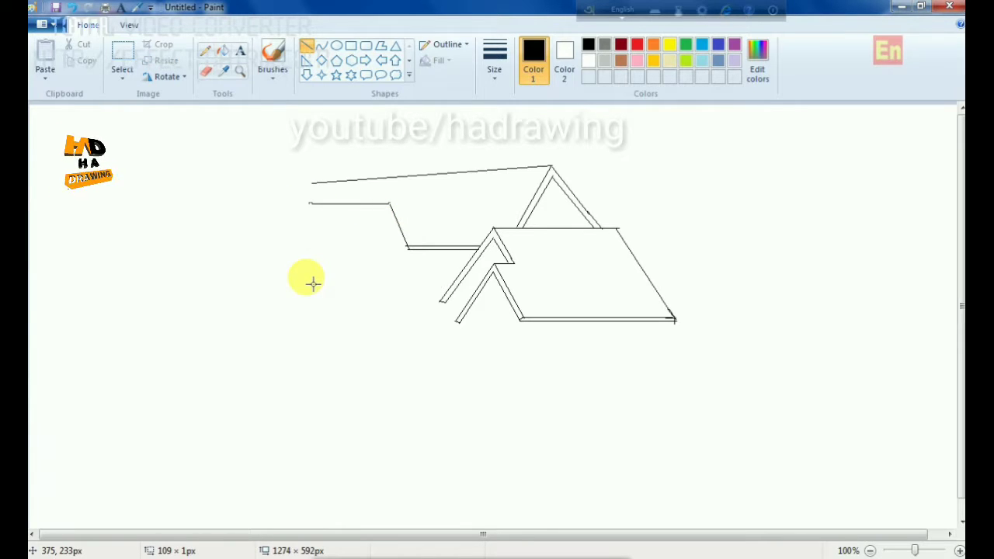
click(321, 253)
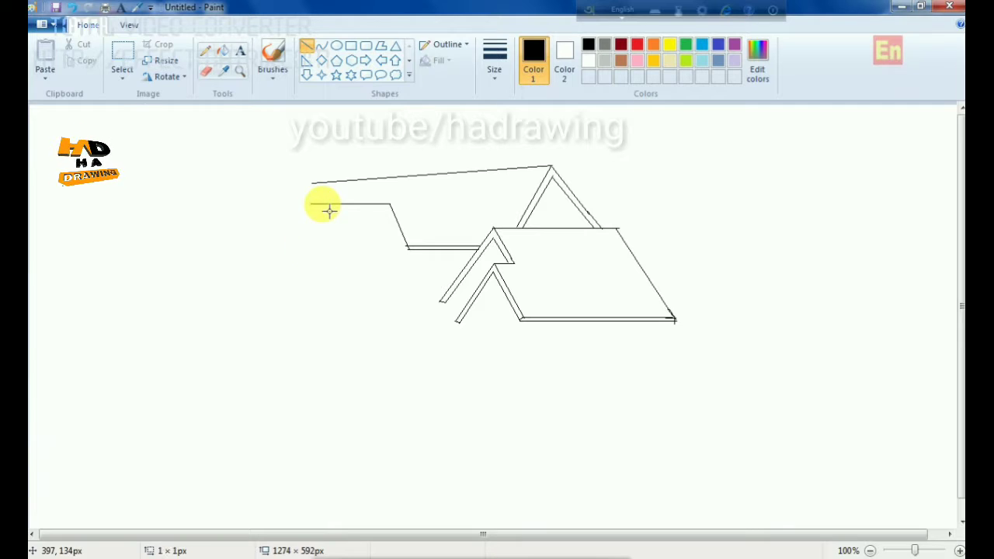
Draw a small double-lined gable under the left ridge, closing its left foot, and join it to the slanted edge with a double eave line.
mouse_move(329, 209)
mouse_down()
mouse_move(352, 264)
mouse_move(348, 250)
mouse_up()
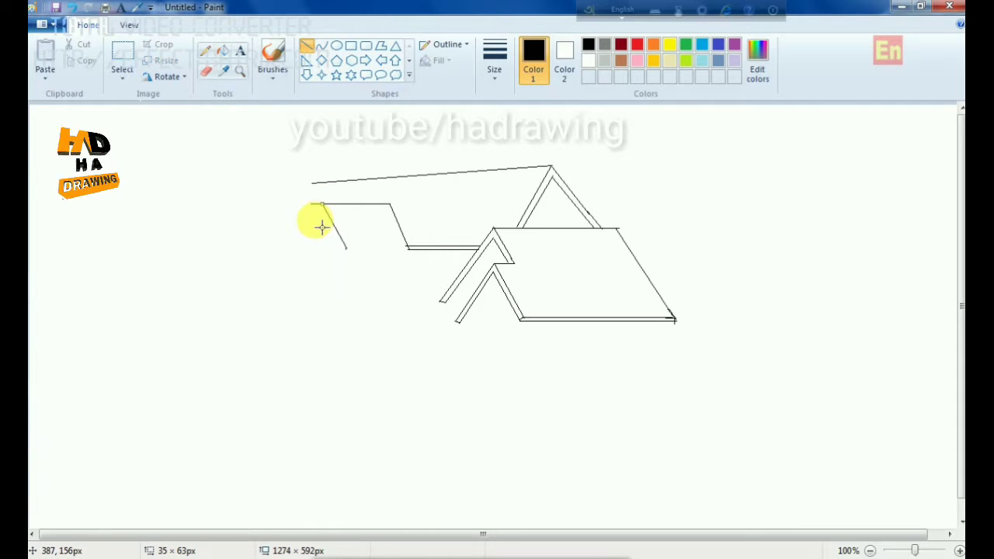
mouse_move(322, 205)
mouse_down()
mouse_move(313, 231)
mouse_move(293, 244)
mouse_move(323, 223)
mouse_move(308, 249)
mouse_move(292, 245)
mouse_up()
mouse_move(324, 207)
mouse_down()
mouse_move(332, 247)
mouse_move(414, 249)
mouse_move(351, 254)
mouse_up()
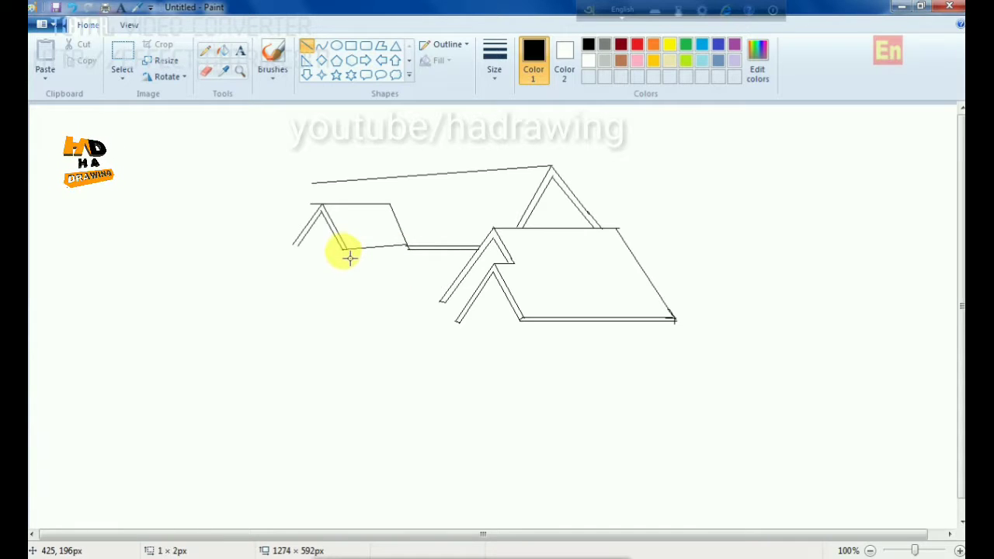
click(359, 262)
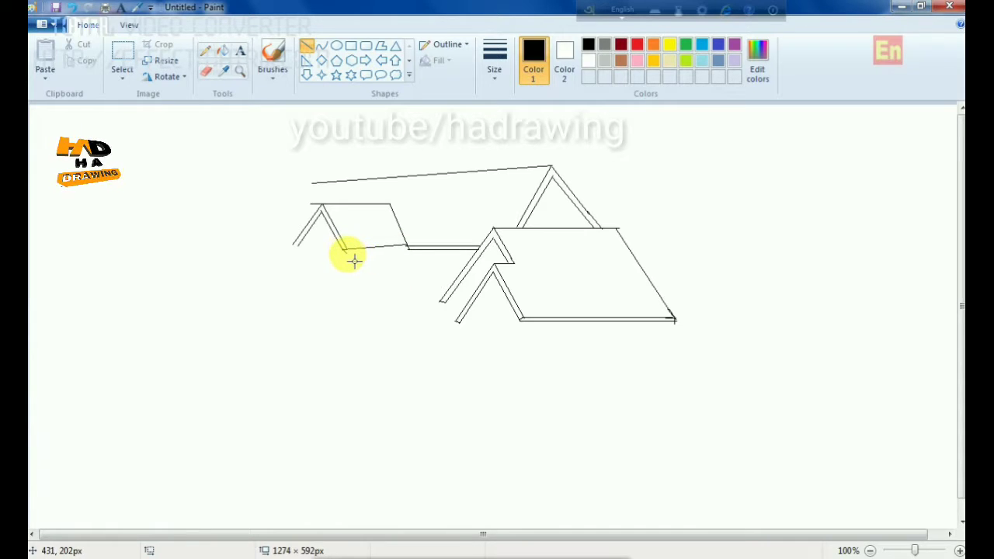
drag(348, 253, 417, 255)
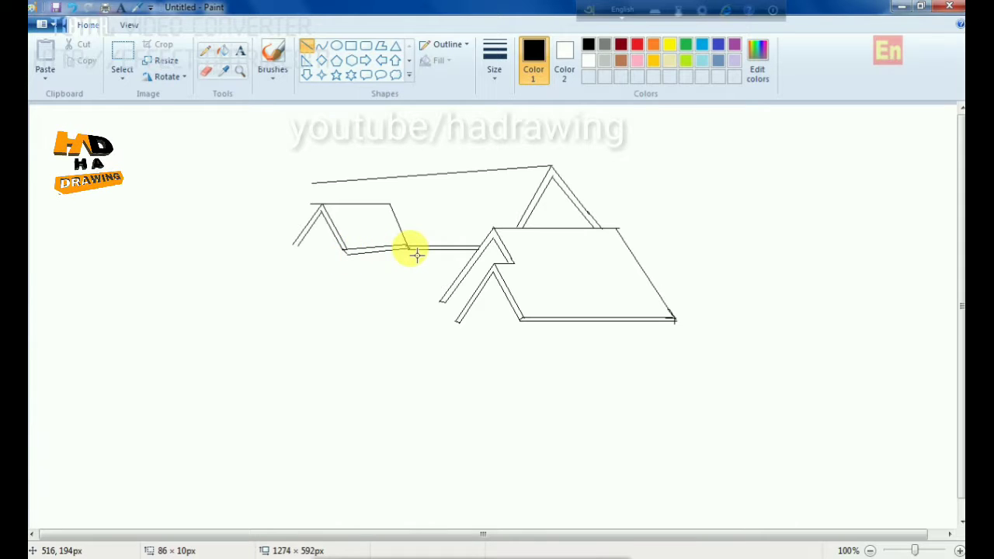
click(398, 308)
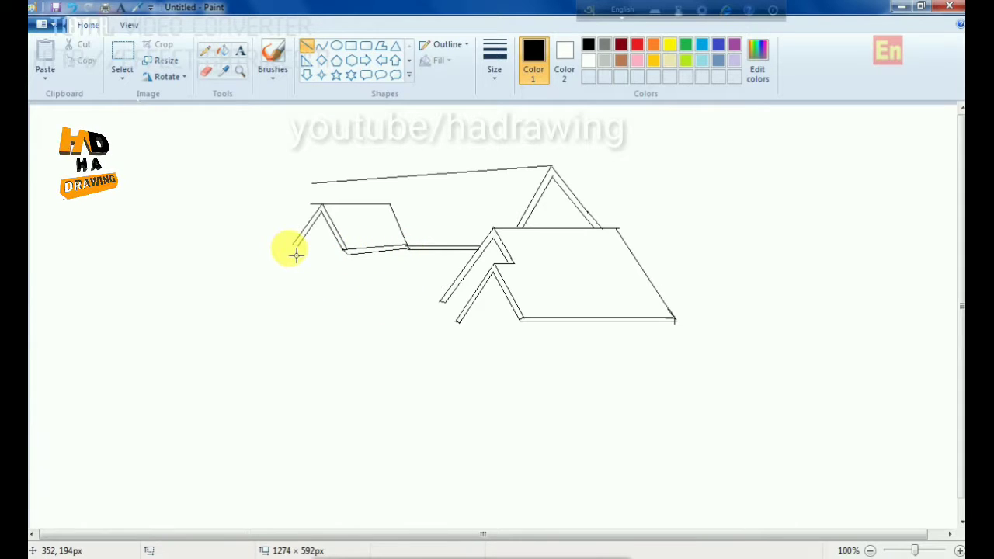
drag(292, 249, 302, 254)
click(280, 275)
click(300, 280)
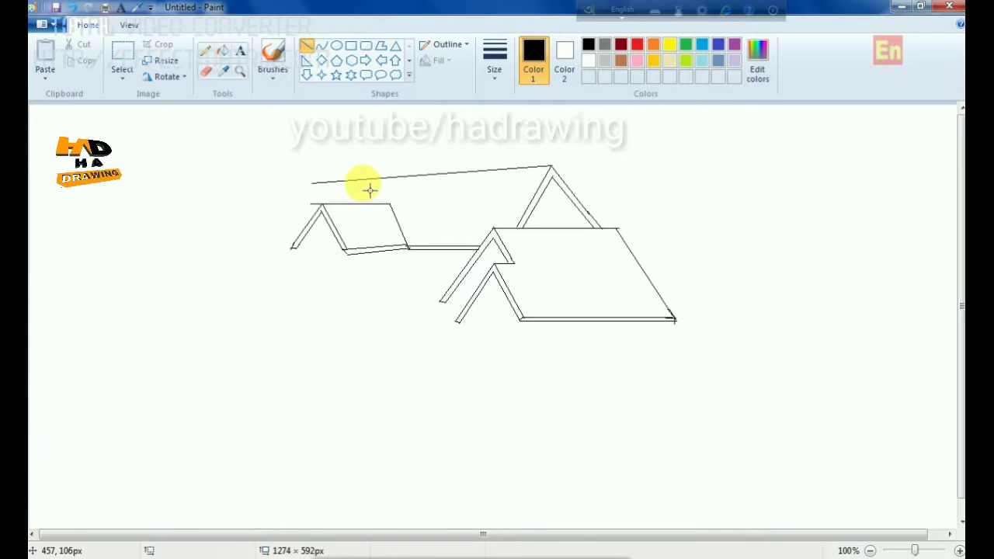
Draw a short slanted line connecting the upper ridge line down to the small left roof's ridge.
drag(360, 179, 340, 205)
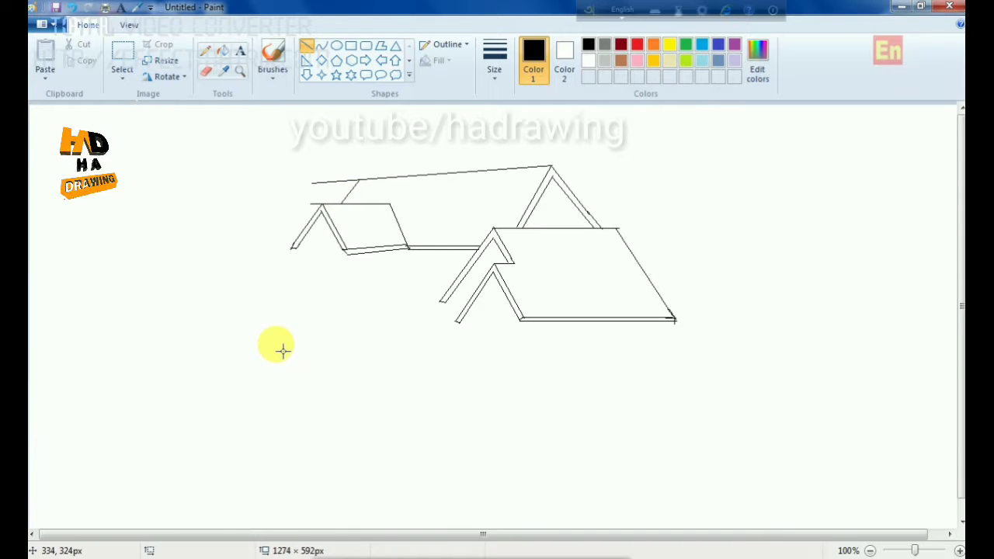
Draw a sloping double eave line out from the front gable's left foot, and the small gable's front wall with a base about 83 px long.
mouse_move(441, 301)
mouse_down()
mouse_move(305, 305)
mouse_move(261, 293)
mouse_move(257, 309)
mouse_move(250, 292)
mouse_move(255, 304)
mouse_move(329, 313)
mouse_move(455, 310)
mouse_move(445, 309)
mouse_up()
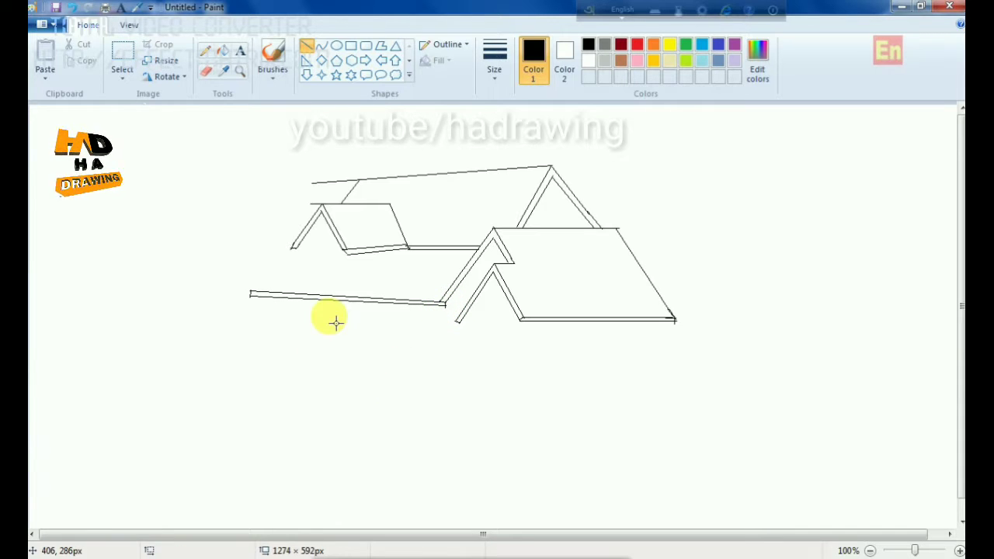
mouse_move(358, 262)
mouse_down()
mouse_move(349, 284)
mouse_move(362, 293)
mouse_up()
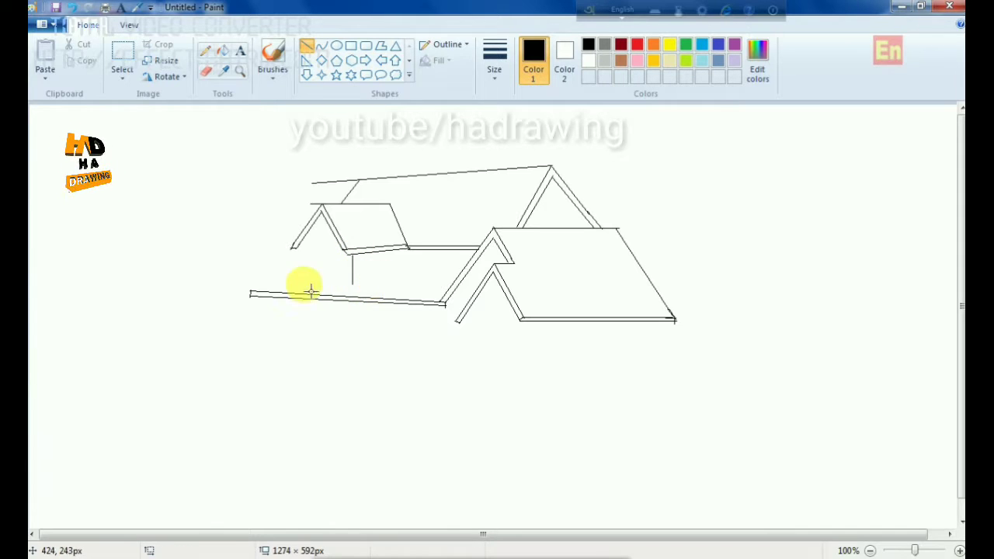
drag(304, 254, 364, 287)
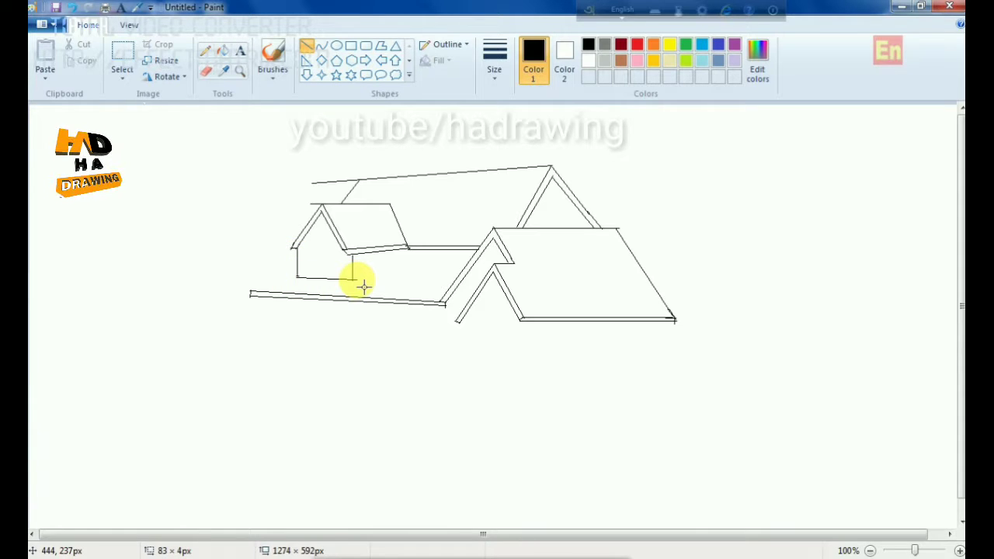
click(358, 300)
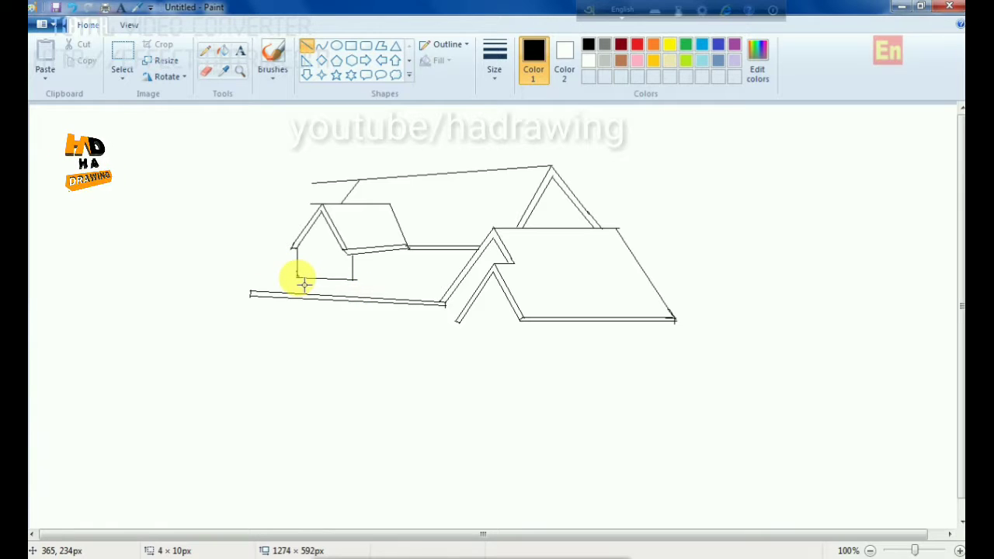
Complete the small gable's side wall with a base about 74 px long, and add the porch roof's upper and slanted left edges.
drag(305, 285, 414, 276)
click(260, 273)
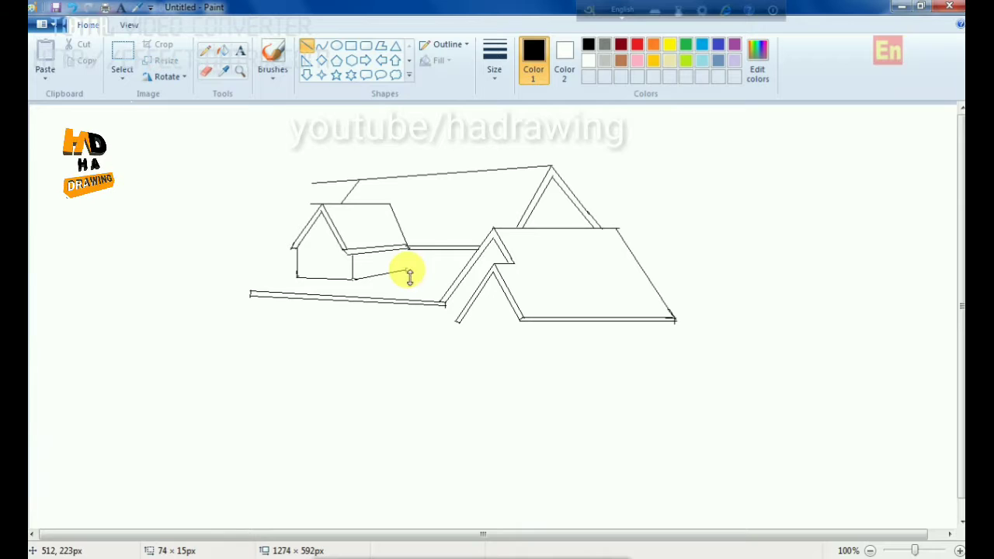
click(433, 277)
drag(414, 257, 469, 276)
click(421, 288)
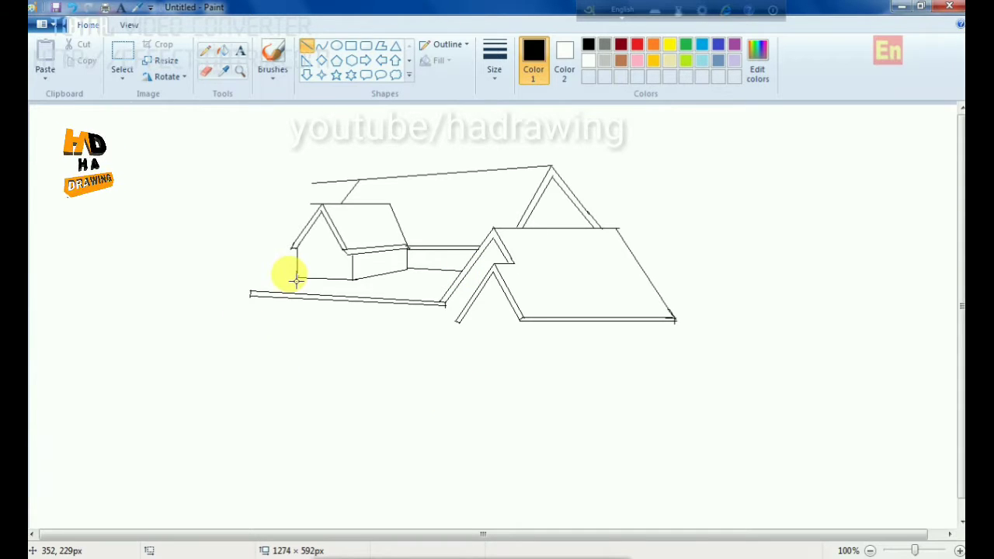
mouse_move(300, 263)
mouse_down()
mouse_move(254, 300)
mouse_move(250, 292)
mouse_up()
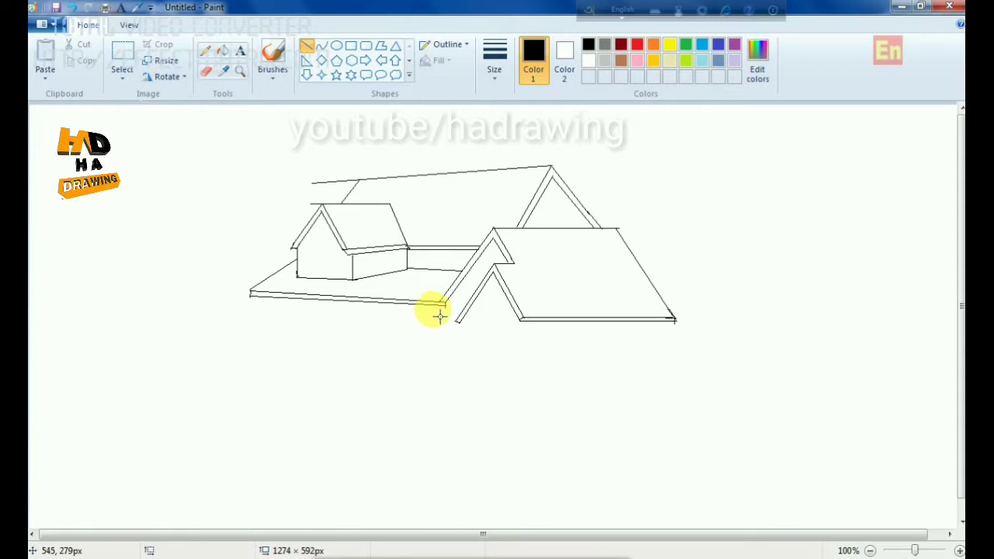
Draw four vertical porch posts under the left double eave with a thicker line, the rightmost about 86 px tall.
click(494, 70)
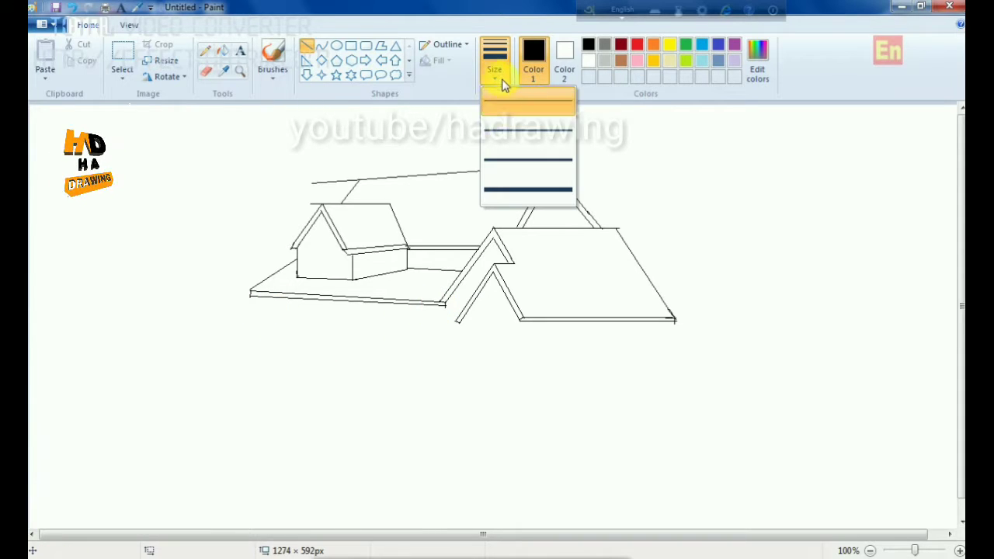
click(447, 316)
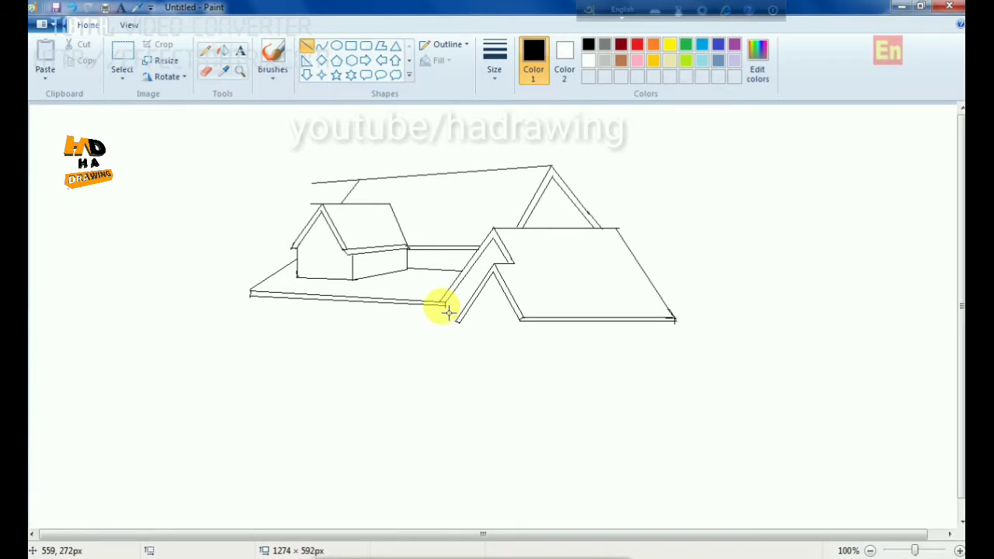
drag(441, 305, 441, 357)
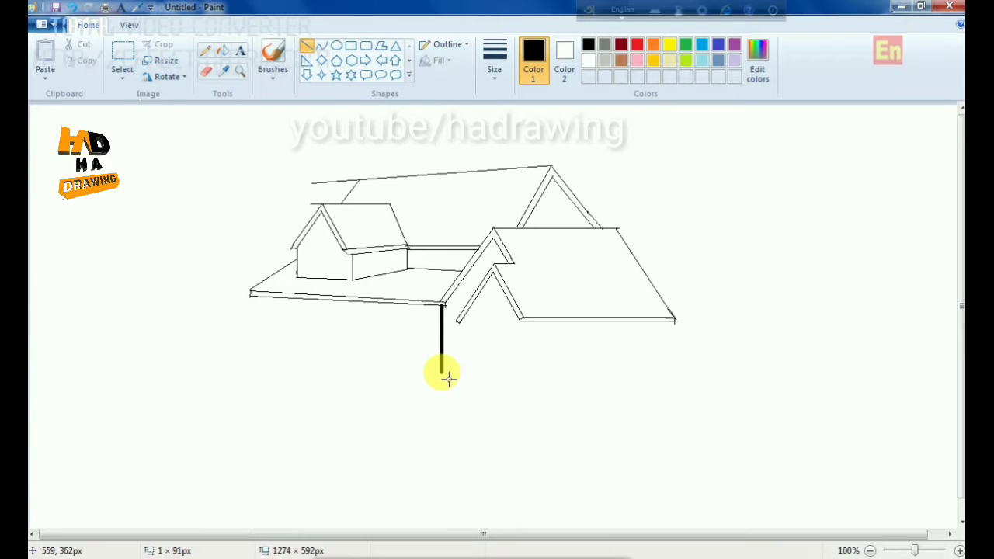
drag(449, 378, 449, 374)
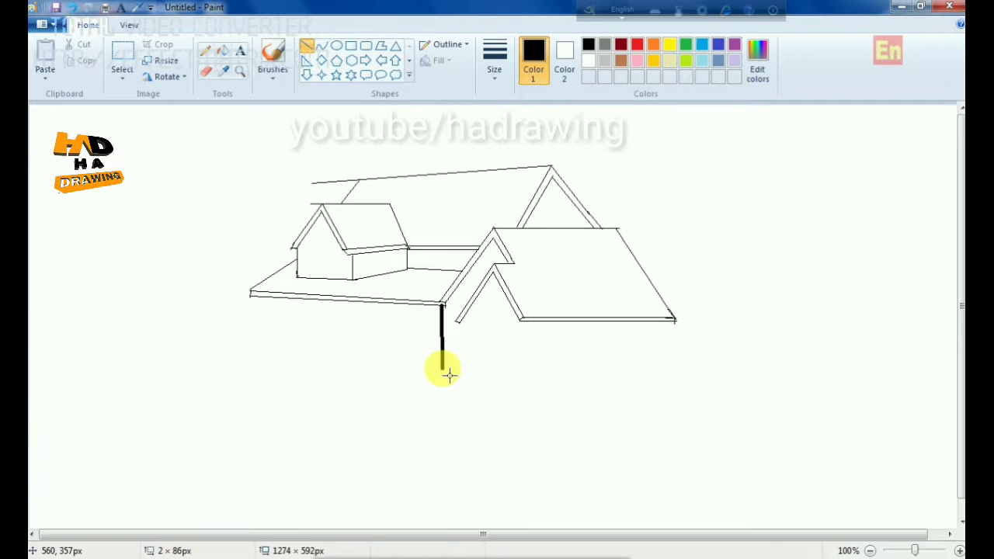
click(408, 436)
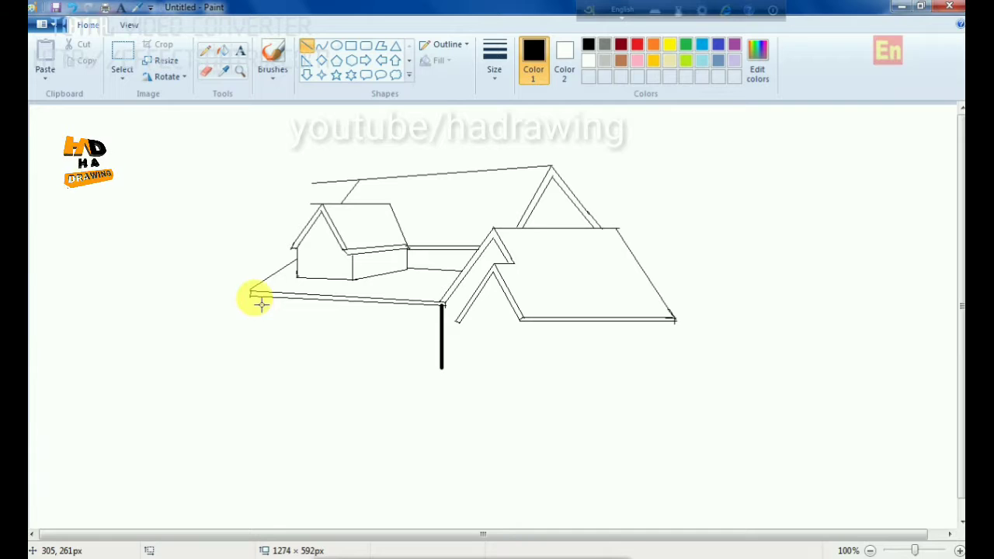
drag(261, 304, 261, 378)
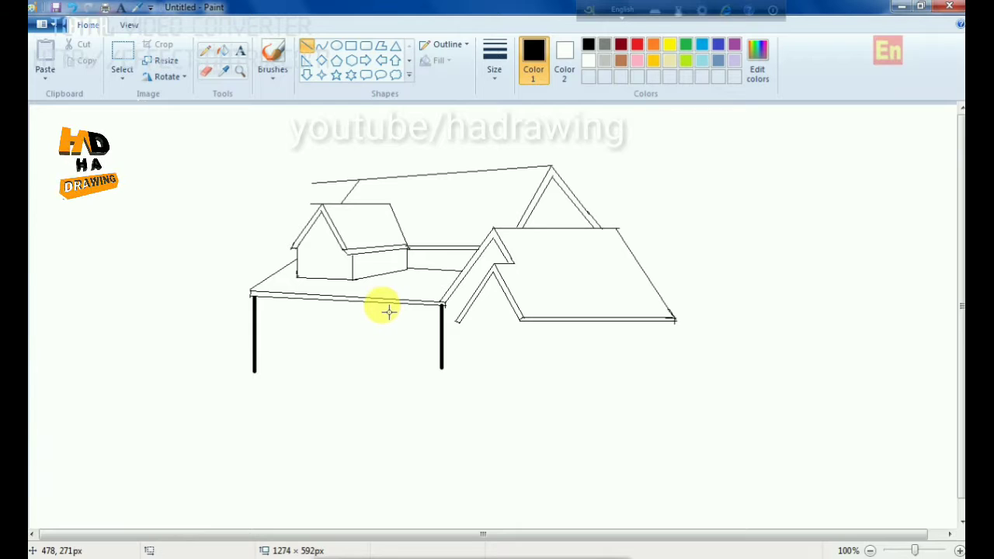
drag(388, 308, 389, 379)
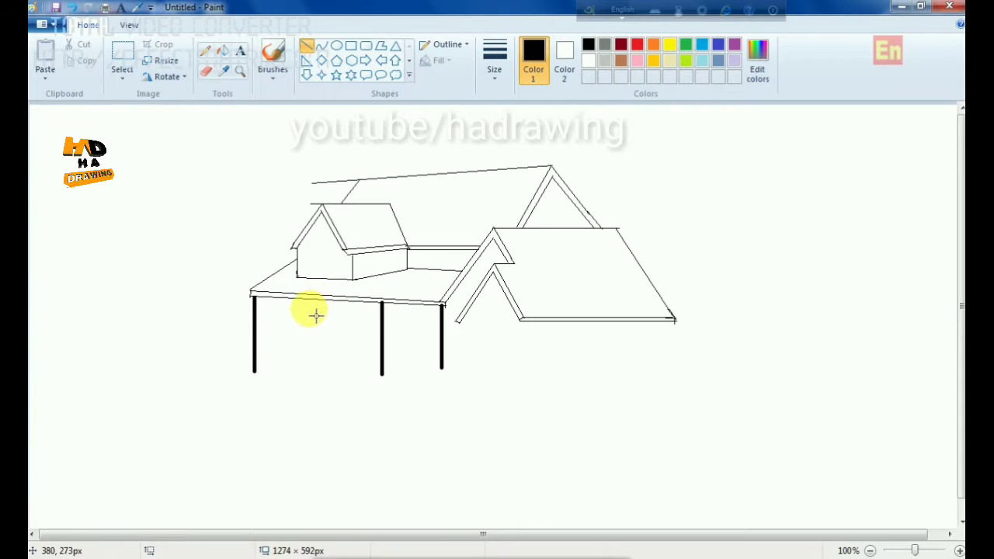
drag(309, 300, 309, 380)
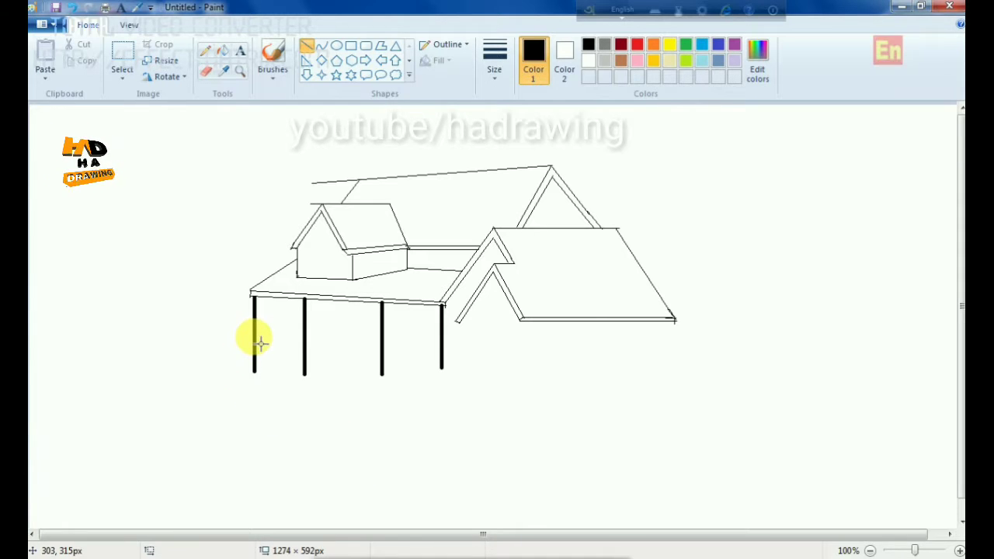
Draw two thick, slightly sloping rails across the three left porch posts, about 177 px and 173 px long.
mouse_move(255, 336)
mouse_down()
mouse_move(448, 354)
mouse_move(383, 346)
mouse_up()
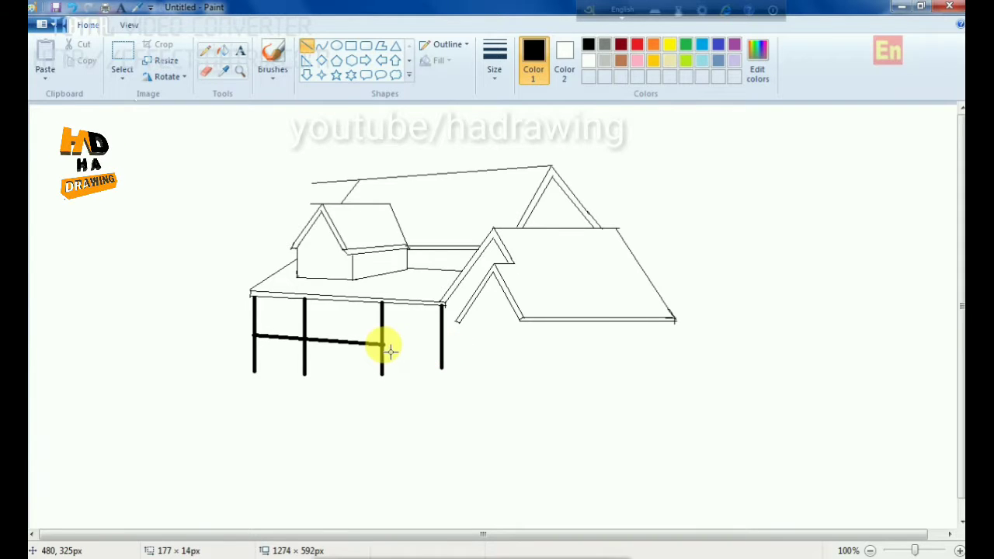
click(282, 405)
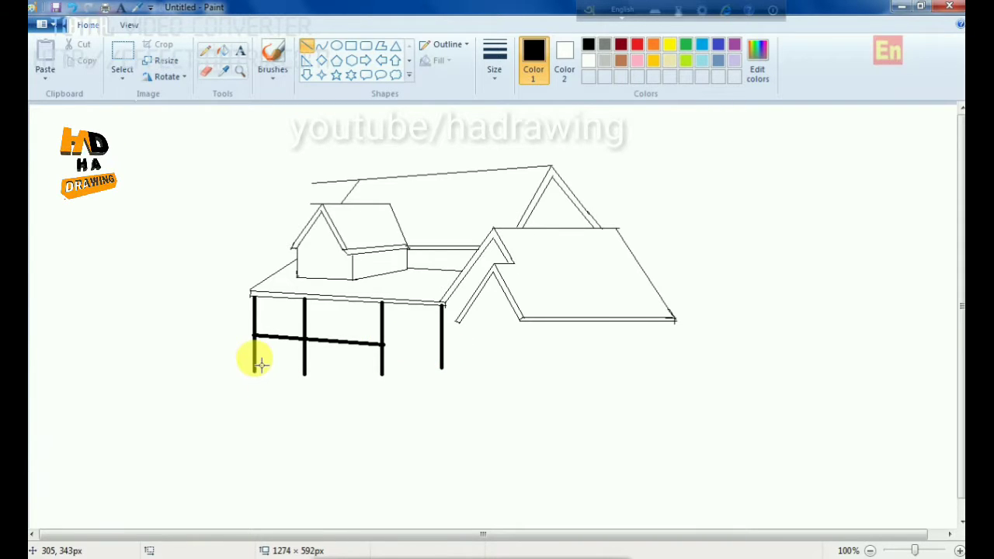
drag(256, 363, 384, 375)
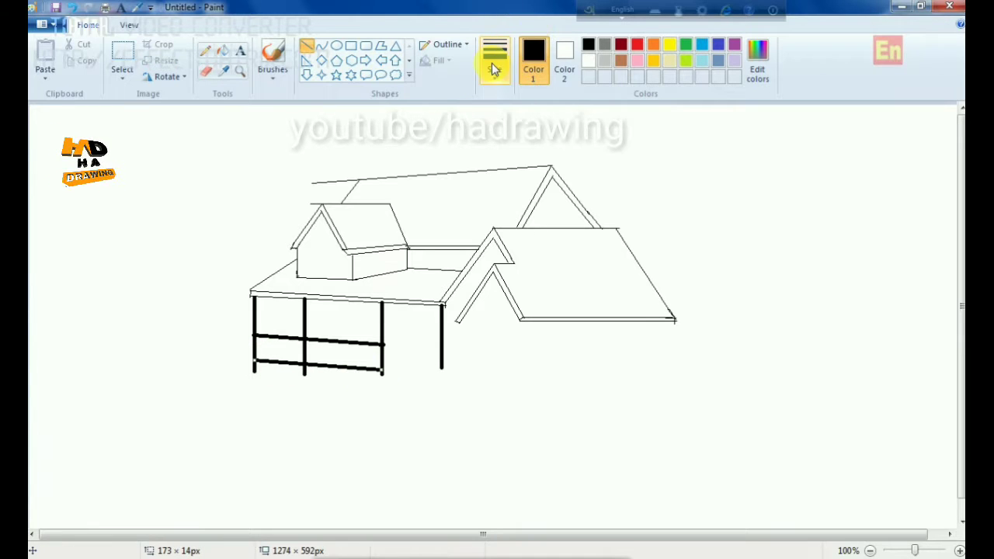
click(400, 436)
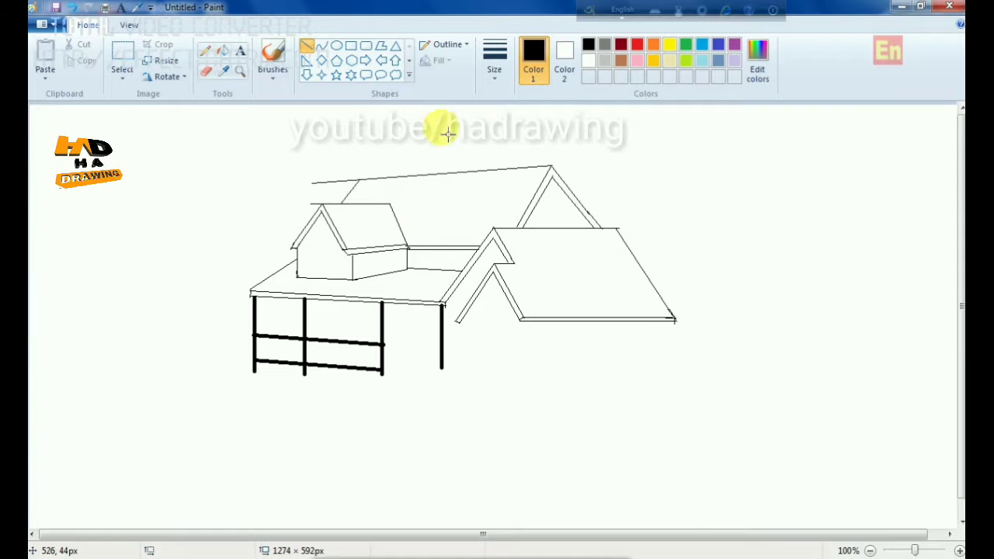
Fill the space between the two porch rails with closely spaced vertical balusters using the thinnest line.
click(491, 74)
click(494, 109)
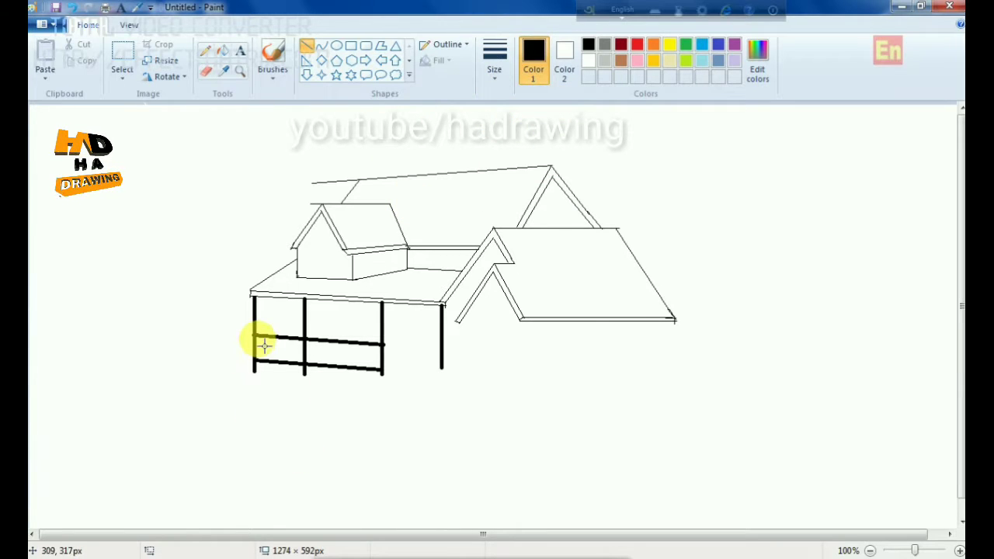
drag(259, 334, 260, 356)
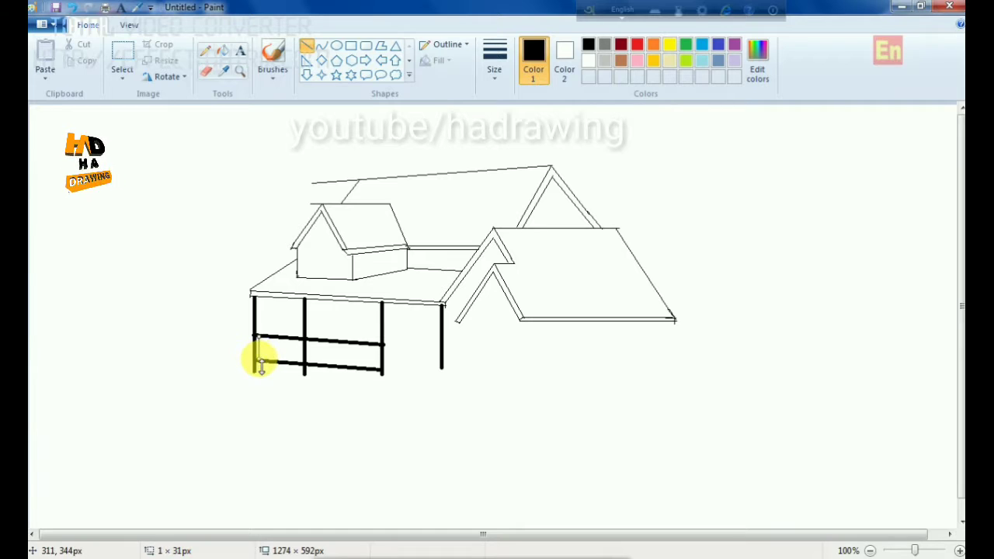
click(274, 329)
drag(262, 340, 266, 358)
click(271, 326)
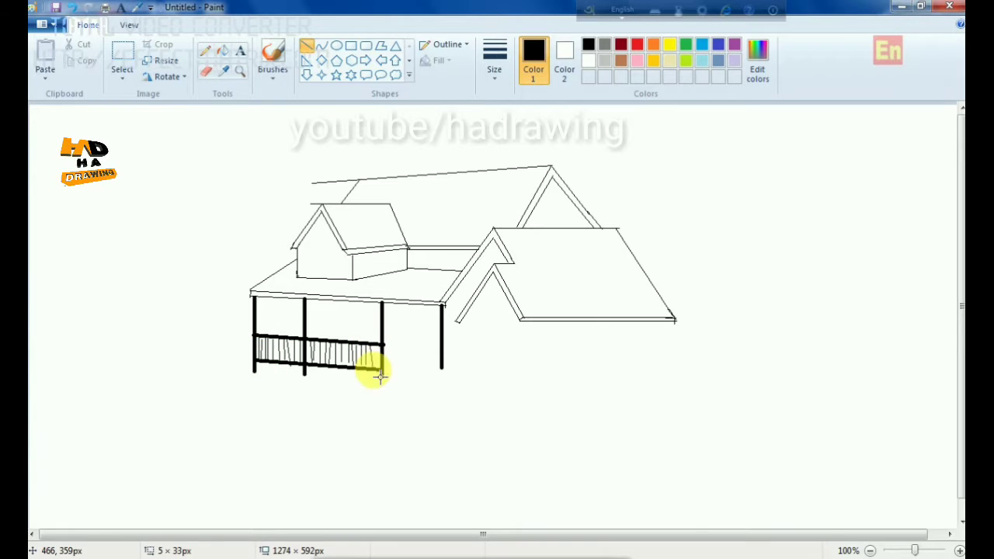
click(370, 328)
drag(377, 346, 382, 373)
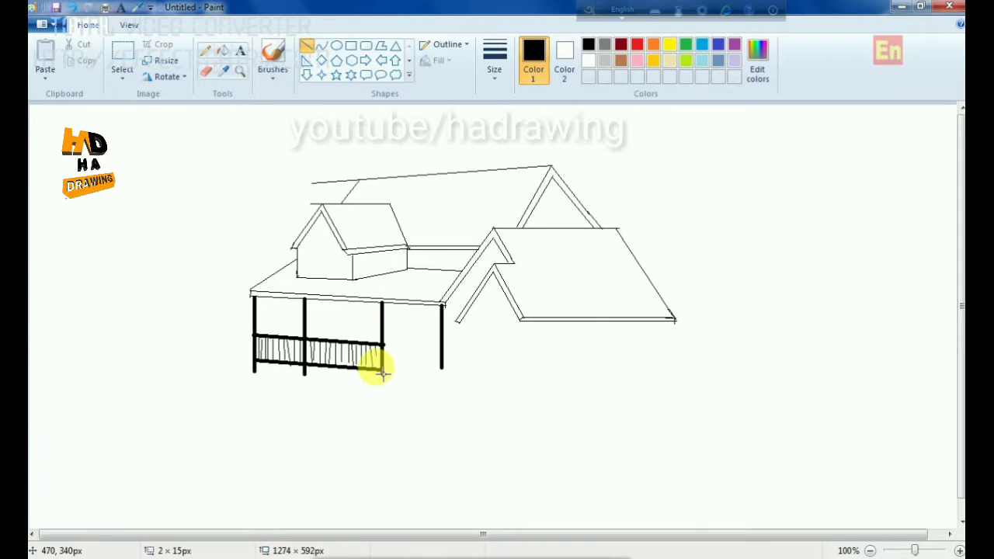
click(376, 331)
Draw thin vertical wall edges down from the front gable's two feet and the front roof's right end, the leftmost about 91 px tall.
click(351, 46)
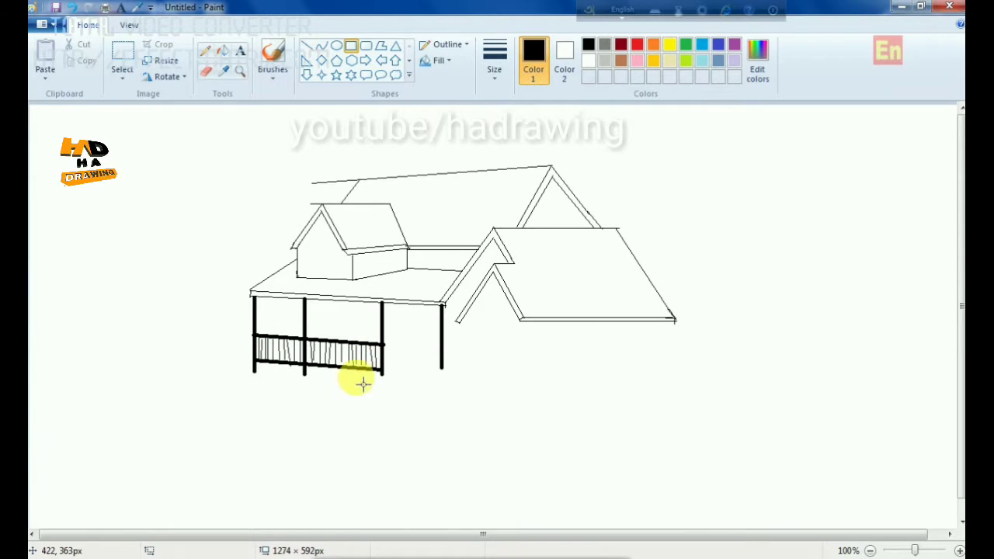
click(494, 62)
click(307, 46)
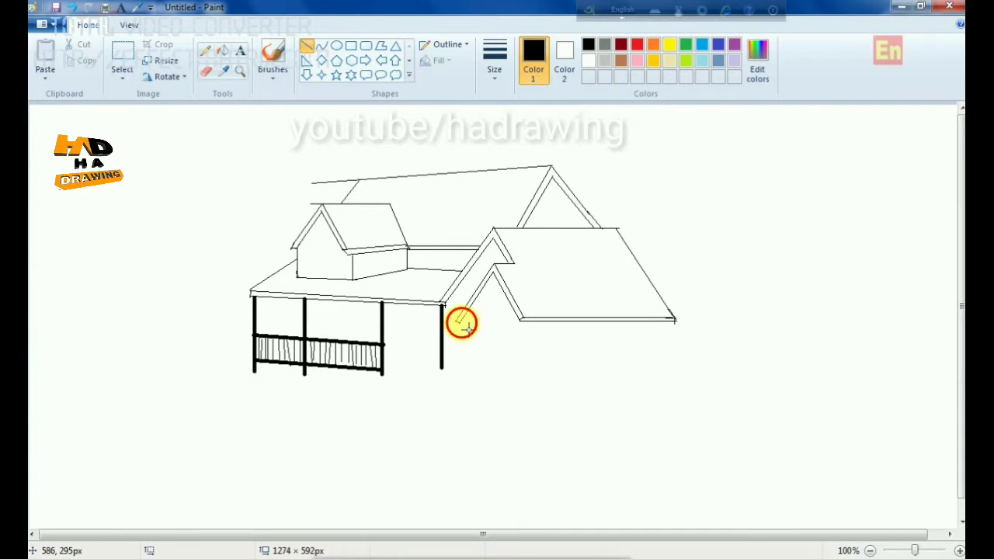
drag(461, 327, 461, 392)
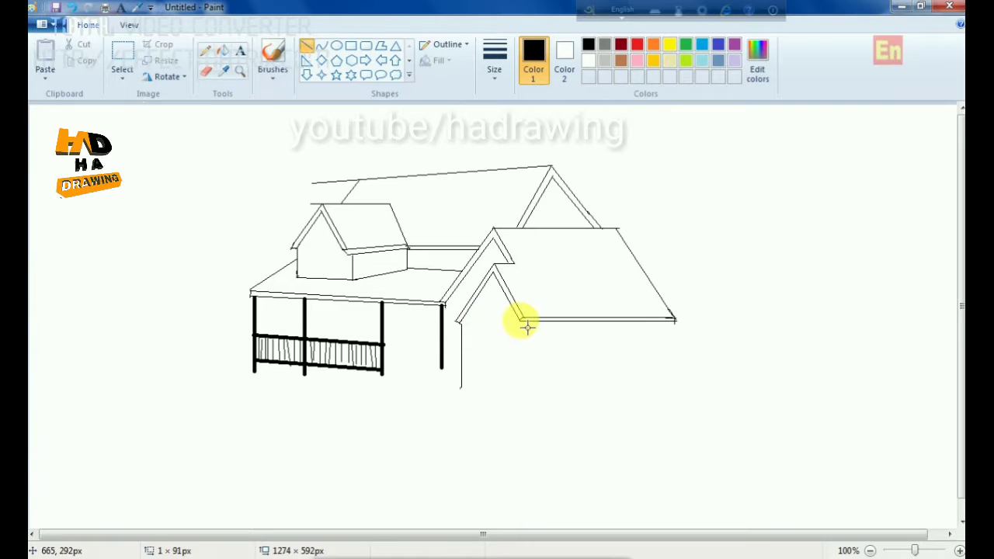
click(493, 363)
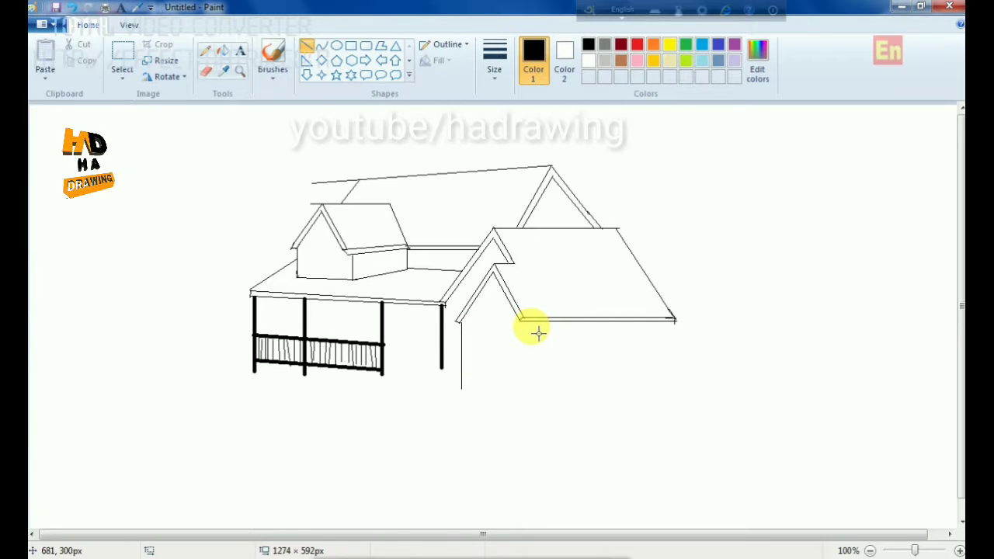
drag(522, 321, 520, 388)
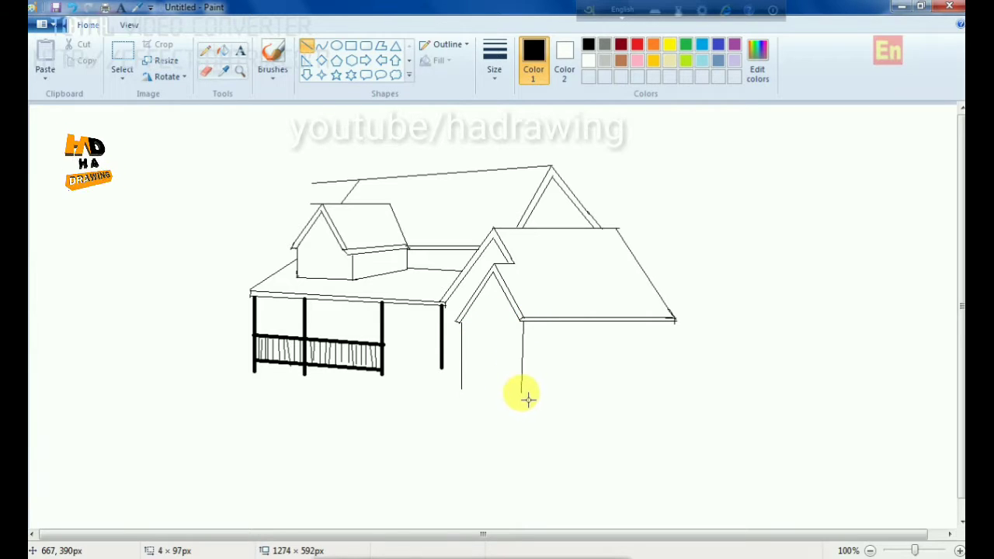
click(675, 342)
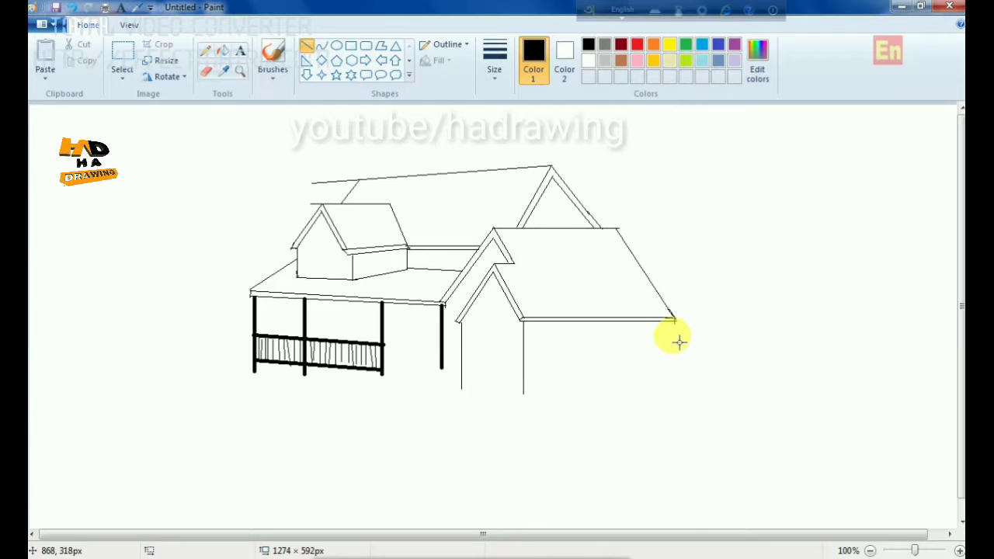
drag(675, 323, 673, 398)
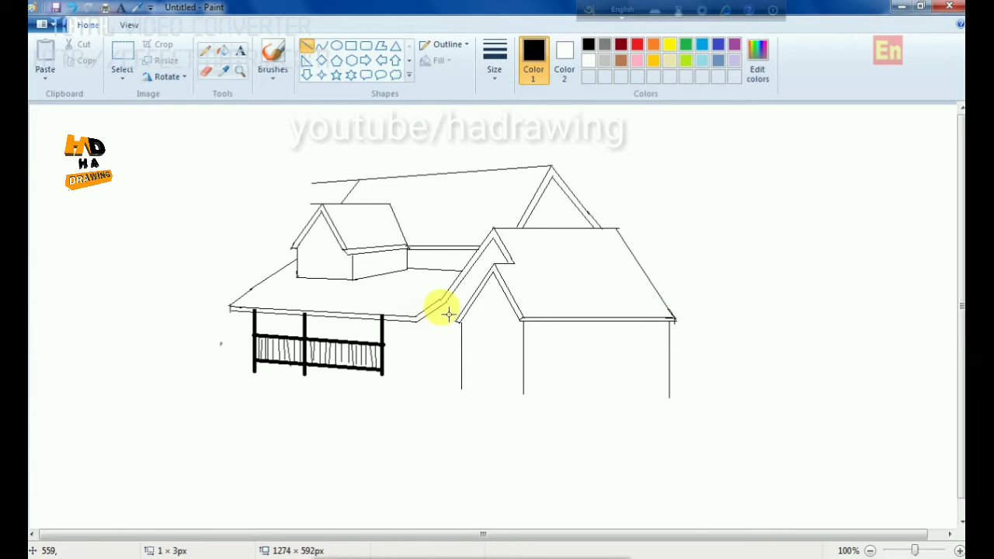
Draw the recessed wall's vertical edge left of the front wing and close the bottoms of the walls with base lines.
mouse_move(444, 300)
mouse_down()
mouse_move(452, 373)
mouse_move(436, 394)
mouse_move(462, 367)
mouse_move(531, 404)
mouse_move(673, 401)
mouse_up()
key(ctrl+z)
click(531, 427)
click(533, 434)
click(659, 452)
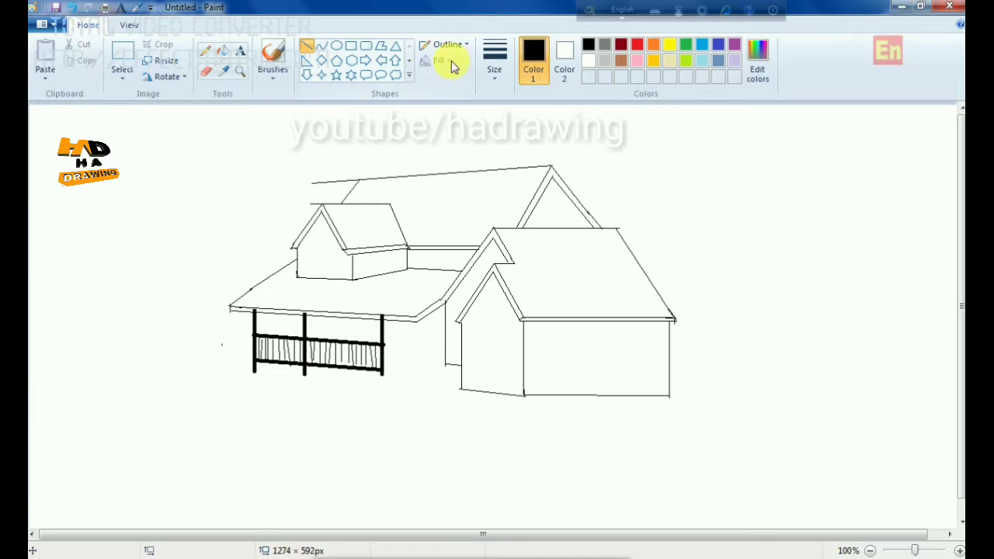
Add thick outer posts at both ends of the porch, extend the railing to the left post and thicken its base into a solid band.
click(495, 74)
click(514, 161)
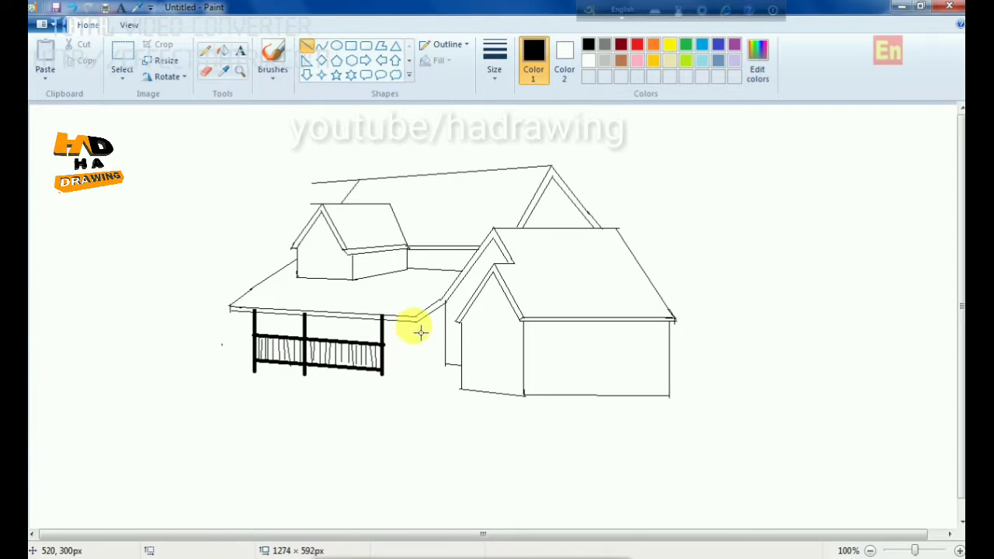
drag(422, 329, 419, 379)
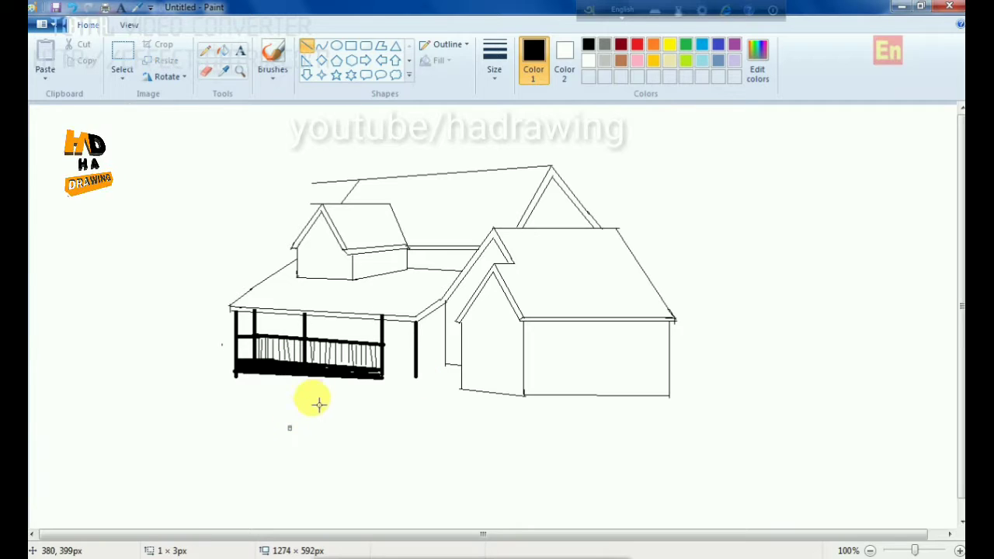
drag(324, 367, 382, 373)
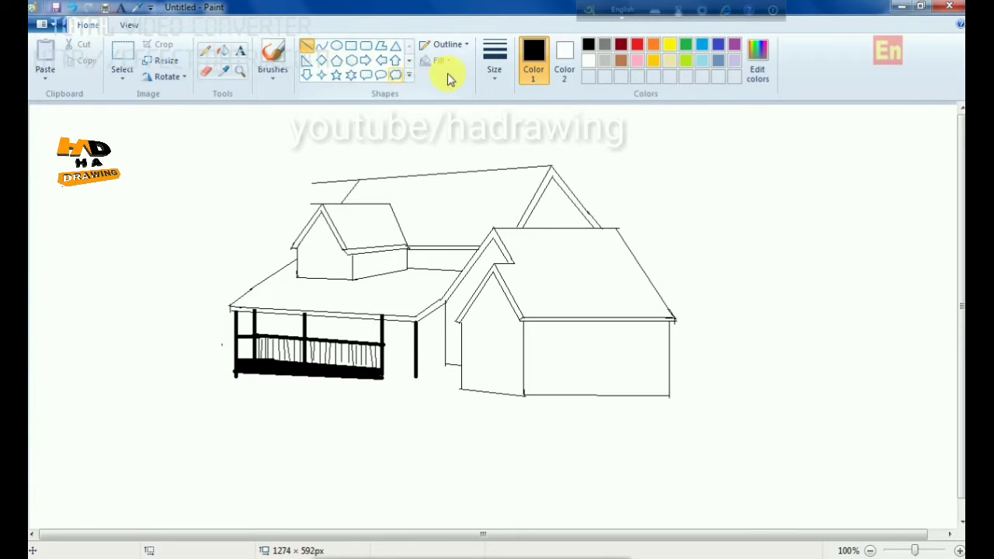
Draw thin balusters in the porch's left bay, plus a slanted line and a long line to the recessed wall behind the posts.
click(507, 74)
click(507, 103)
mouse_move(252, 350)
mouse_down()
mouse_move(256, 367)
mouse_move(241, 358)
mouse_move(237, 336)
mouse_move(281, 314)
mouse_move(278, 328)
mouse_move(449, 337)
mouse_move(453, 346)
mouse_up()
click(221, 362)
click(198, 363)
click(218, 429)
click(268, 430)
click(280, 364)
click(316, 330)
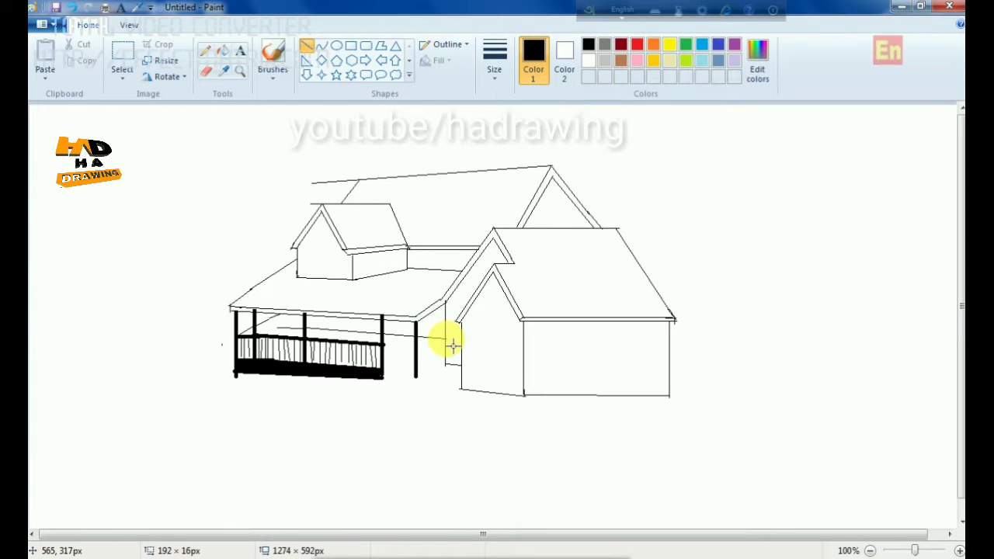
Draw thin slanted, roughly parallel lines from the foot of the porch's right post to the recessed wall, the first about 42 × 18 px.
drag(415, 380, 453, 365)
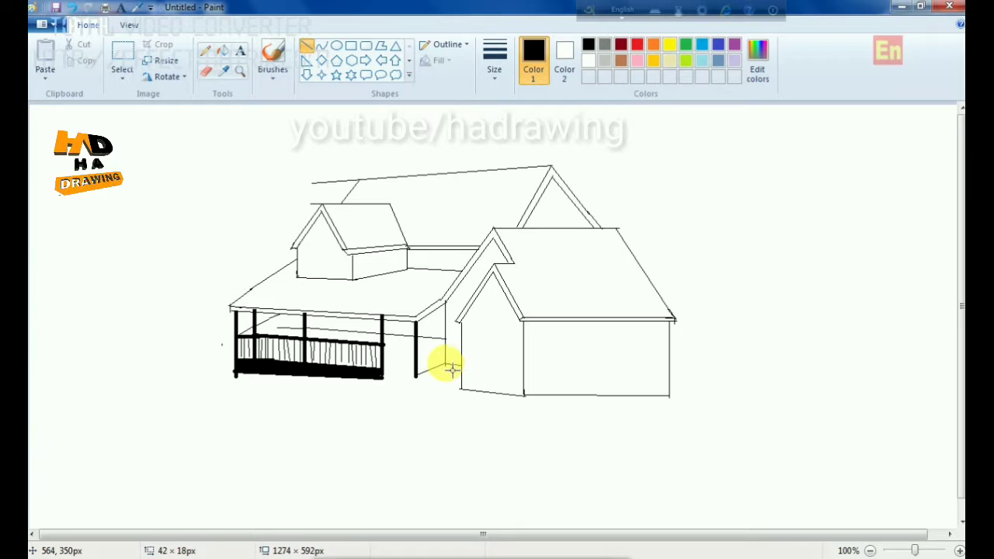
click(423, 443)
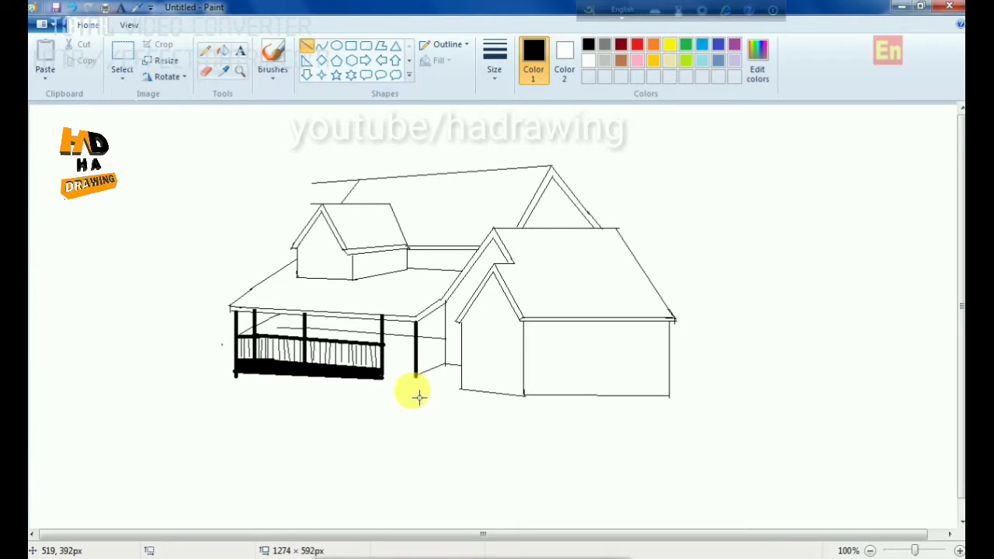
mouse_move(417, 373)
mouse_down()
mouse_move(453, 363)
mouse_move(422, 382)
mouse_move(443, 378)
mouse_move(453, 370)
mouse_move(425, 378)
mouse_up()
click(417, 404)
click(442, 421)
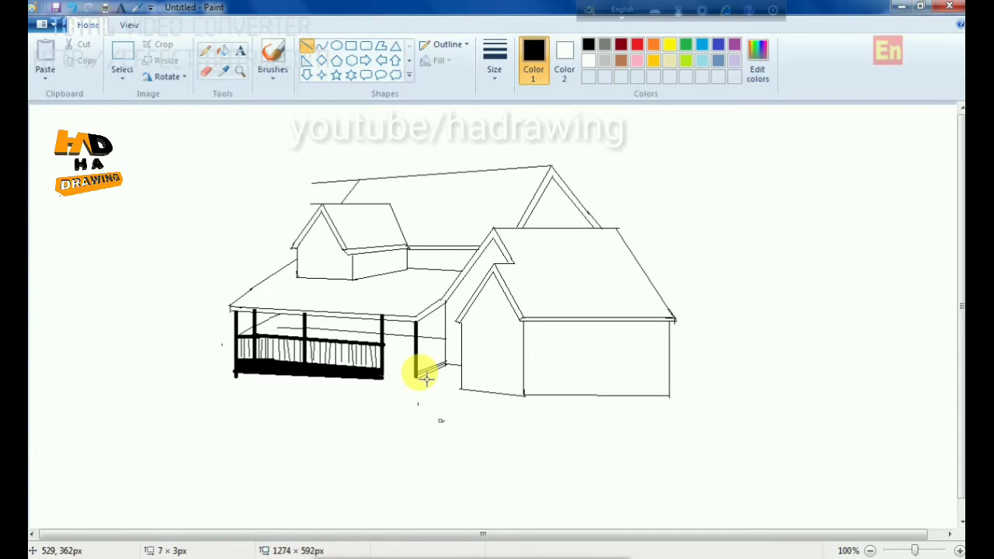
drag(425, 379, 446, 360)
click(439, 402)
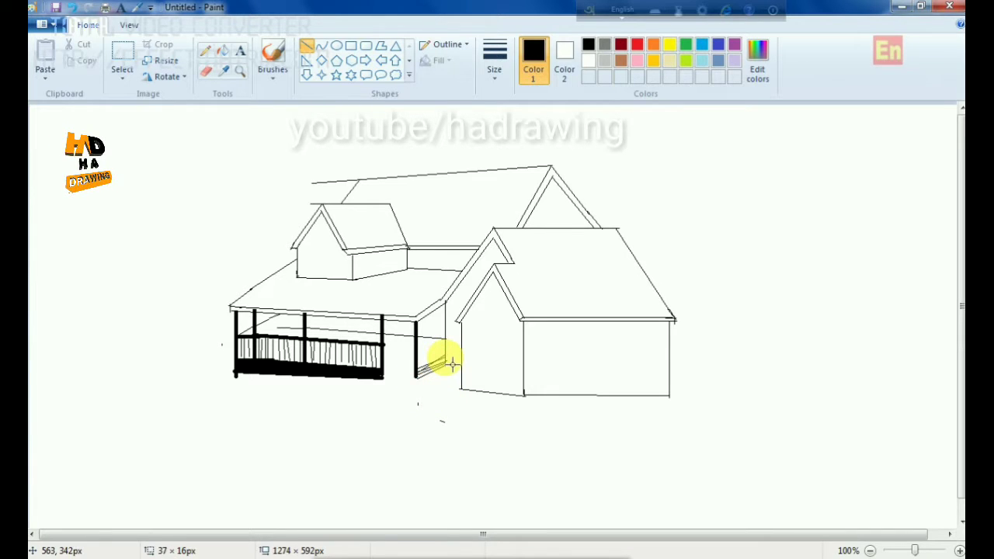
click(418, 403)
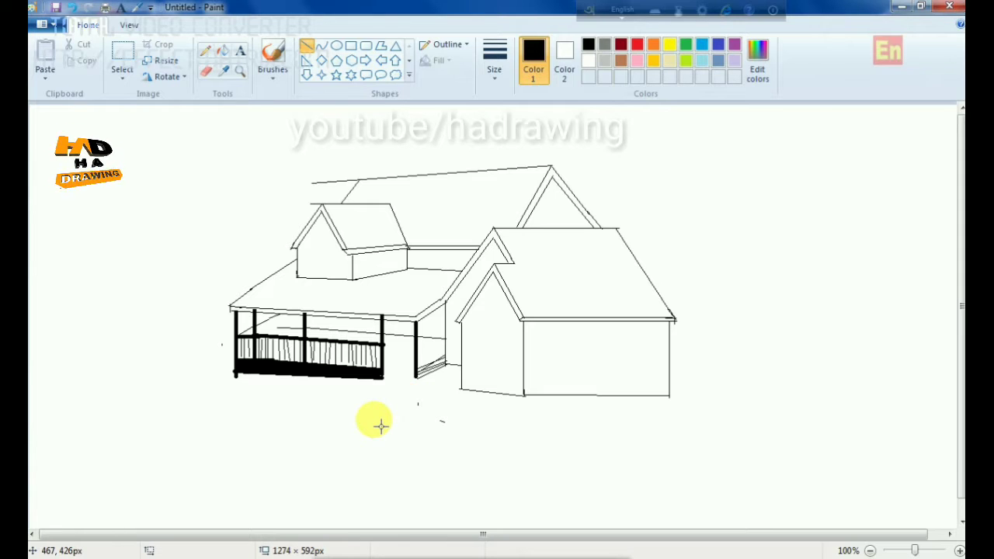
Draw the porch's entrance steps as thin horizontal lines about 42 px wide between the two right posts and close their lower edge.
drag(386, 374, 416, 381)
click(411, 410)
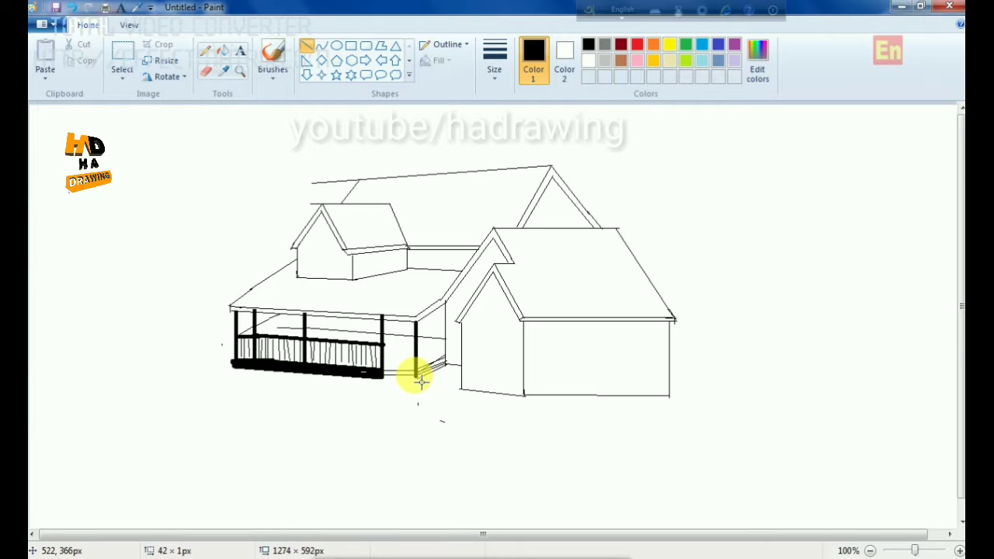
click(410, 402)
drag(389, 386, 420, 385)
click(394, 393)
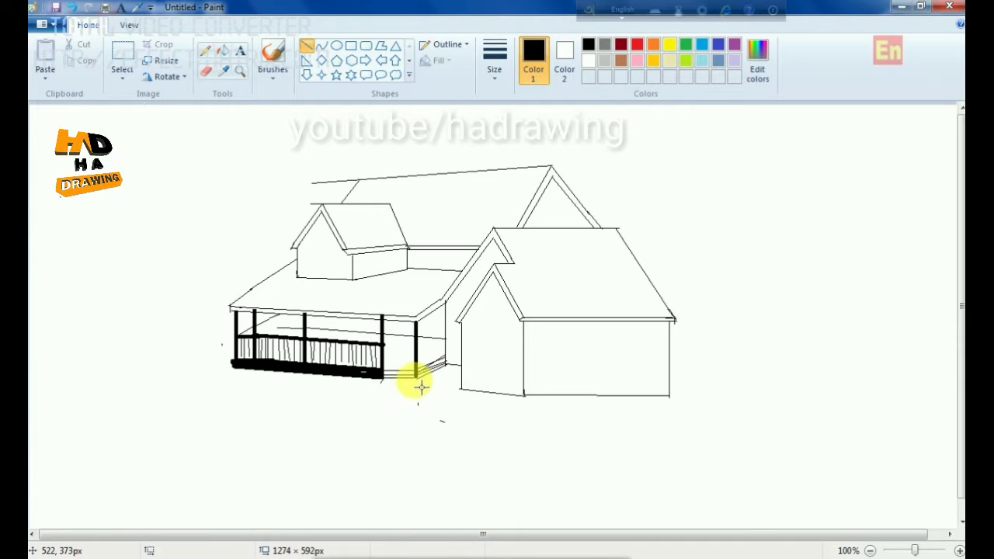
drag(419, 386, 417, 389)
click(397, 402)
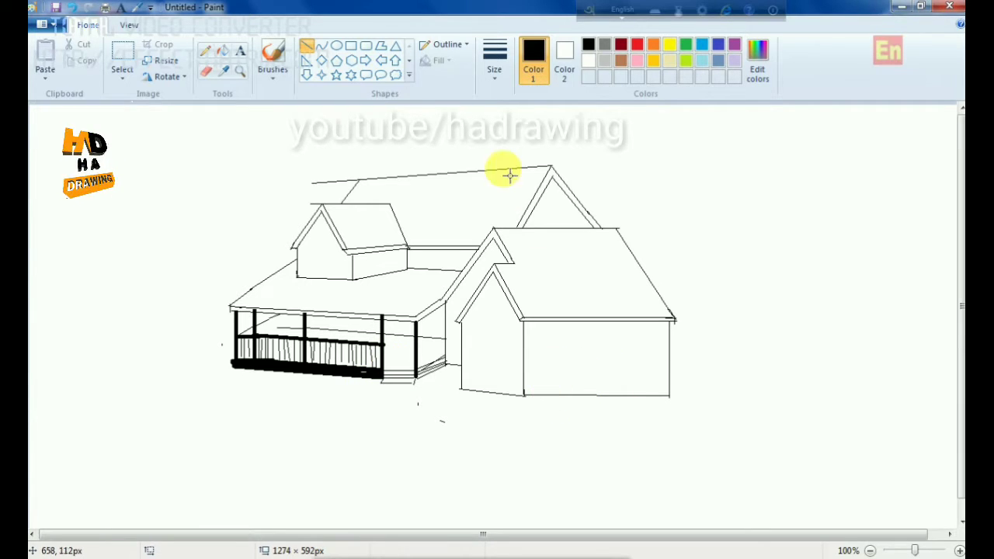
Draw two garage door rectangles on the right wall, the left one about 68 × 76 px, and a window about 41 × 40 px on the front gabled wall.
click(351, 45)
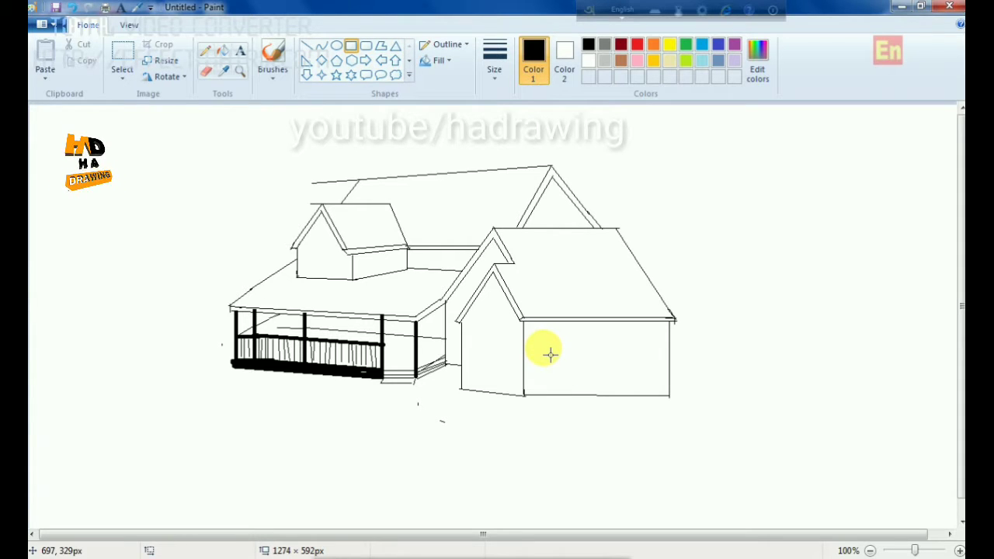
drag(542, 339, 591, 394)
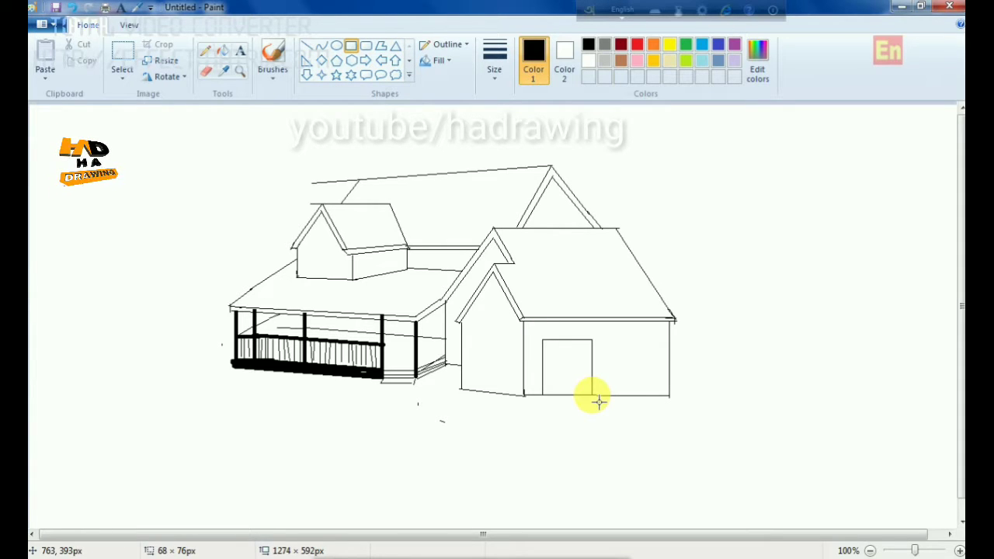
click(617, 415)
drag(612, 342, 653, 395)
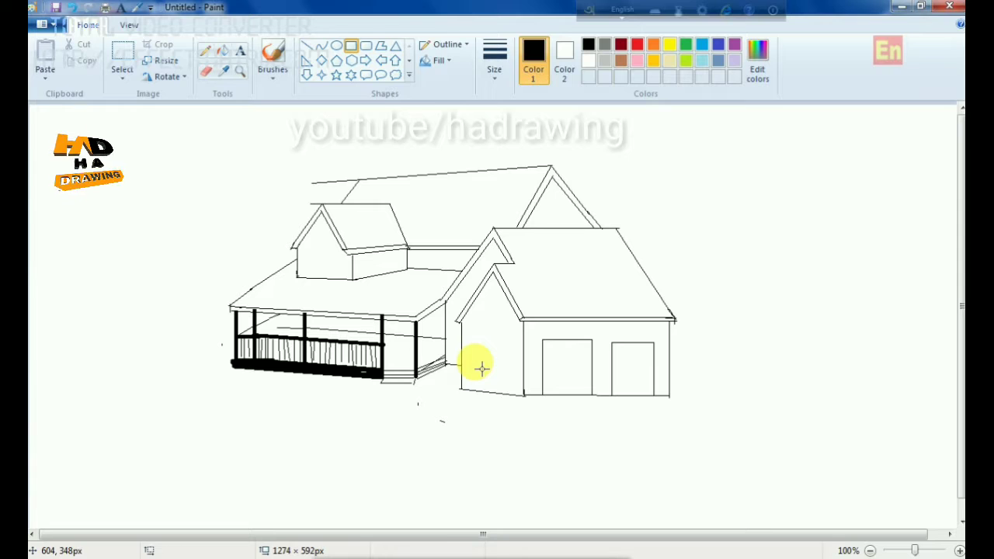
drag(475, 362, 505, 334)
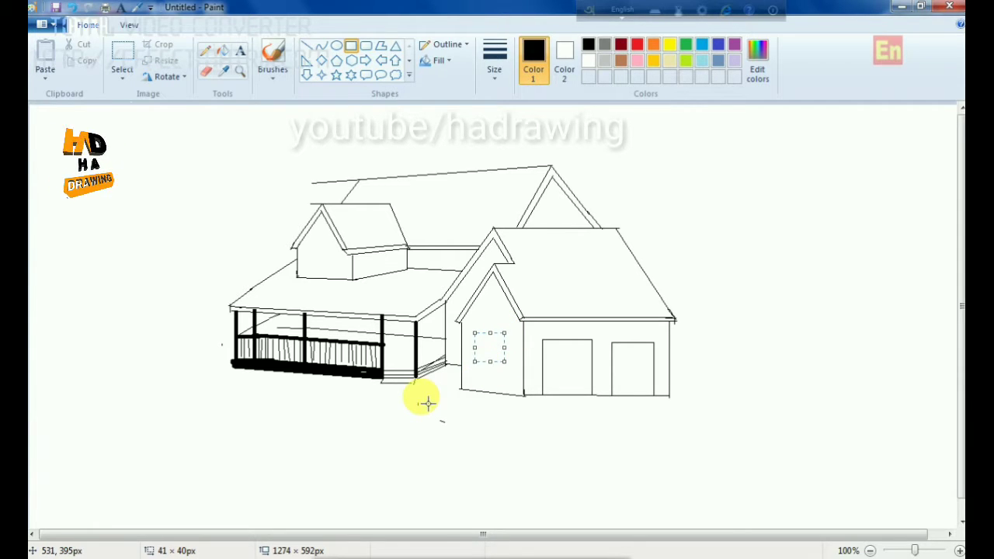
click(427, 402)
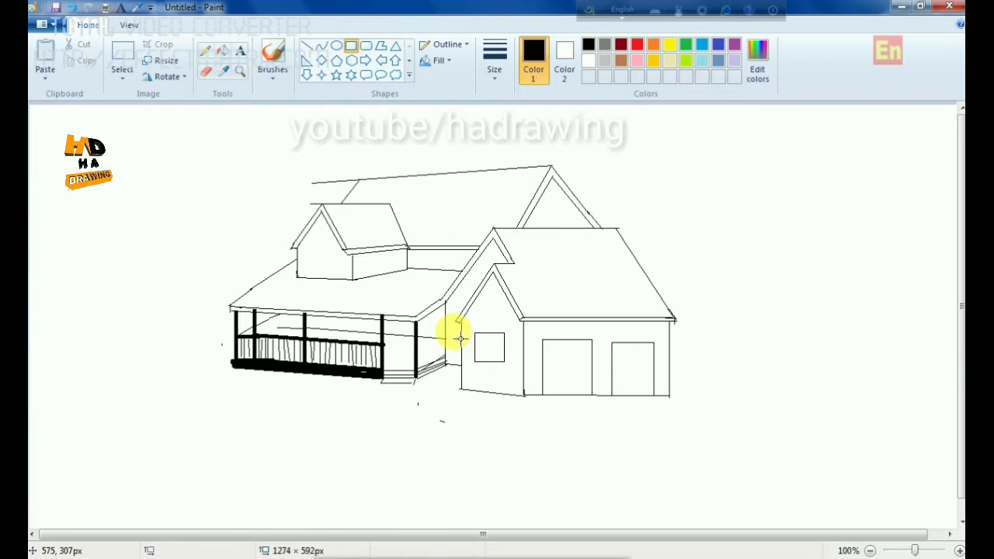
Outline a narrow window on the recessed wall with a thin vertical edge and a top line about 12 px long.
click(306, 45)
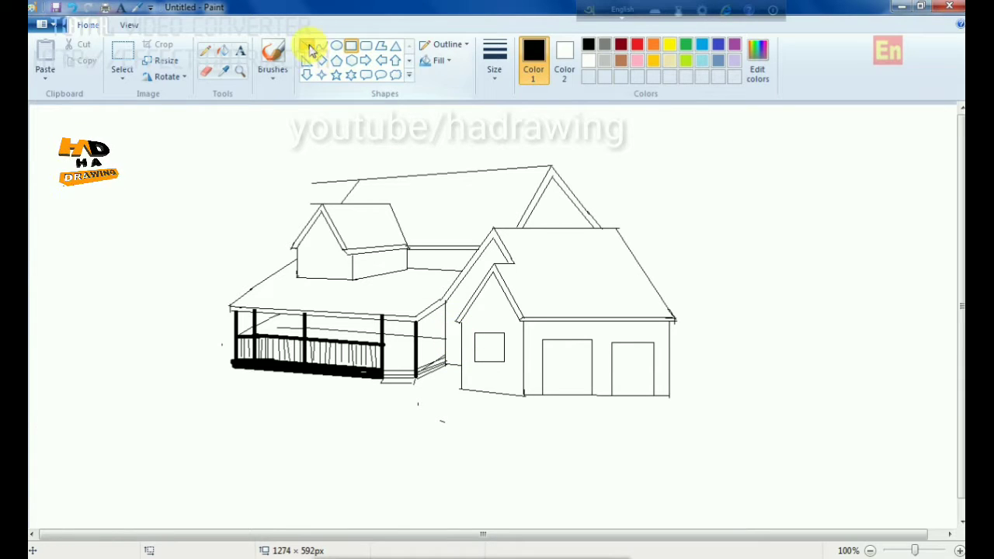
drag(450, 316, 451, 347)
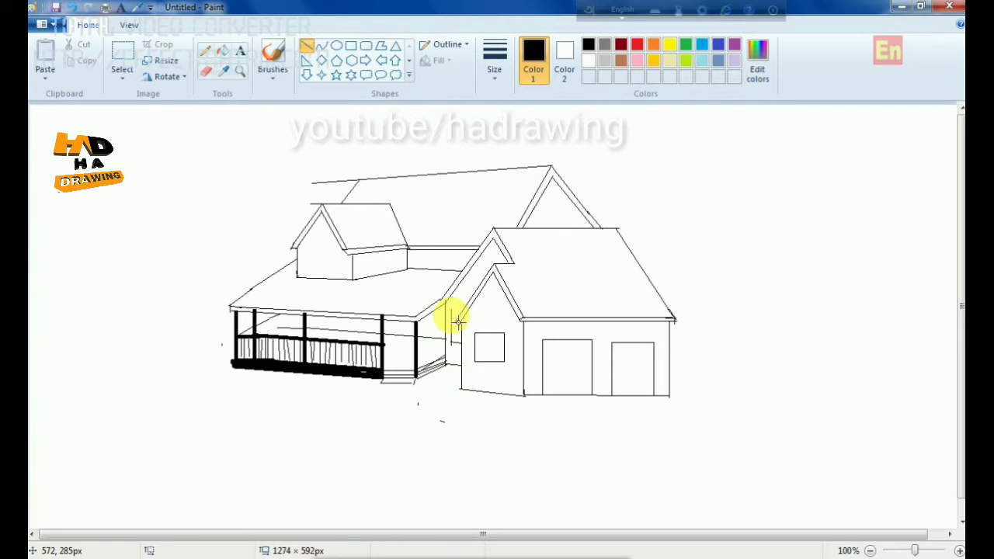
drag(452, 312, 461, 312)
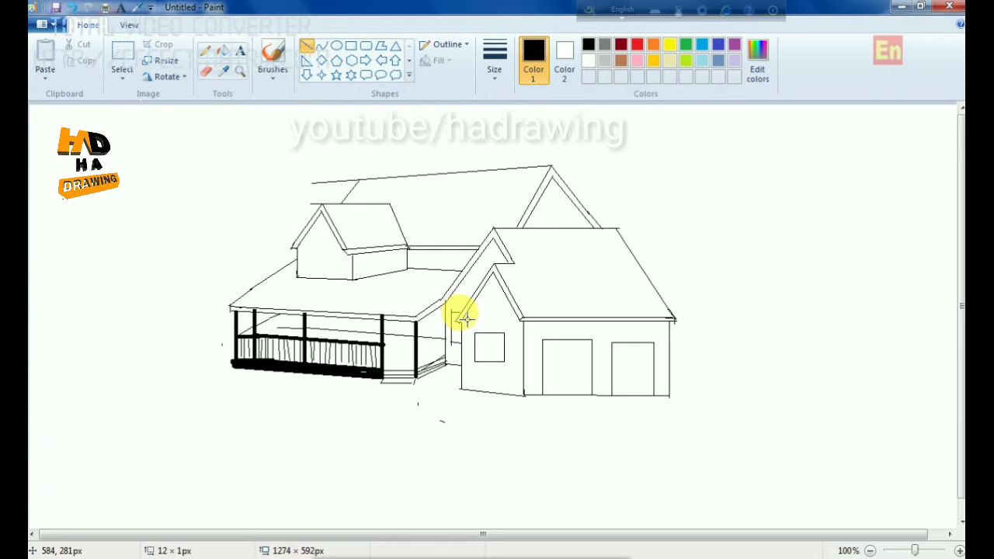
click(422, 458)
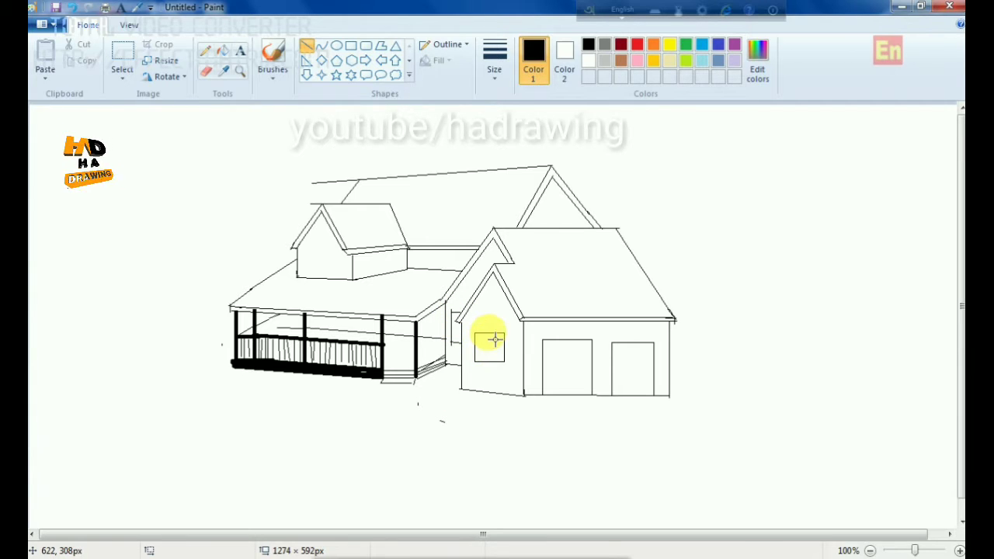
Divide the front gabled wall's window into panes with thin vertical bars and one horizontal bar across the middle.
drag(494, 339, 494, 363)
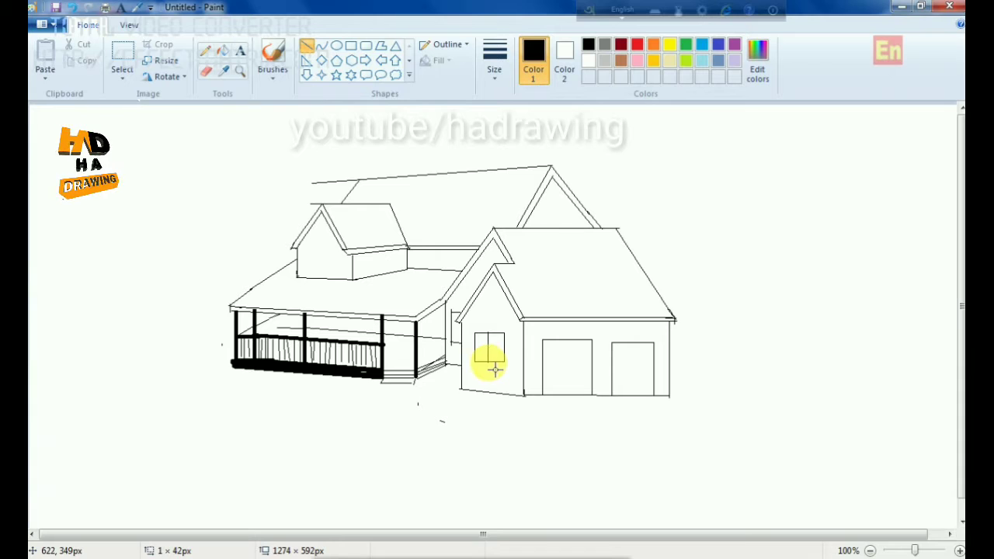
click(461, 454)
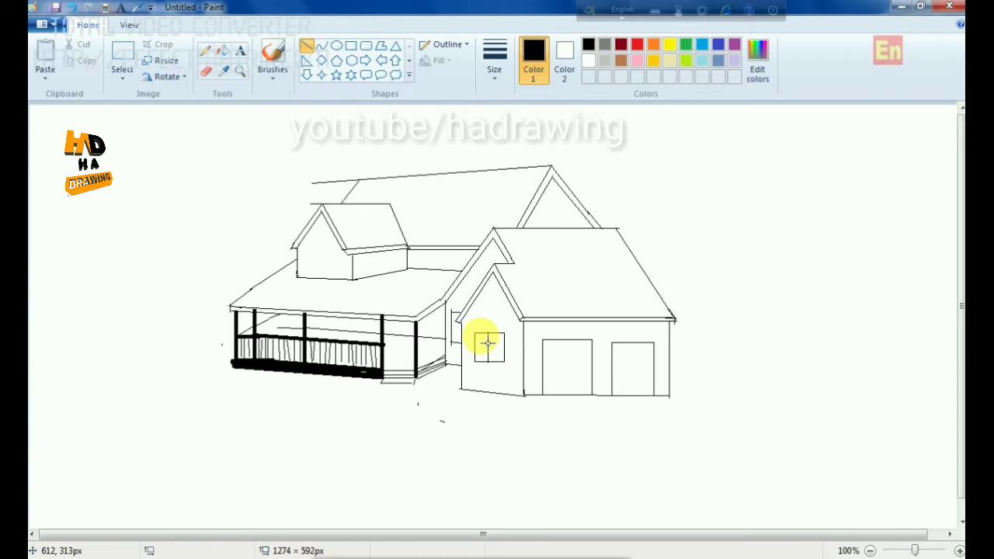
mouse_move(480, 334)
mouse_down()
mouse_move(481, 362)
mouse_move(501, 361)
mouse_up()
click(503, 377)
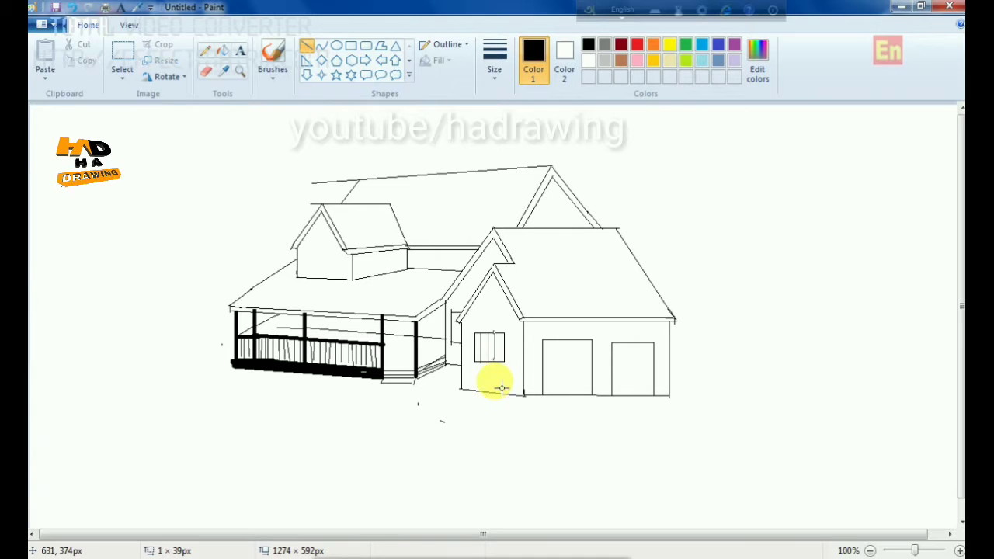
drag(475, 348, 505, 349)
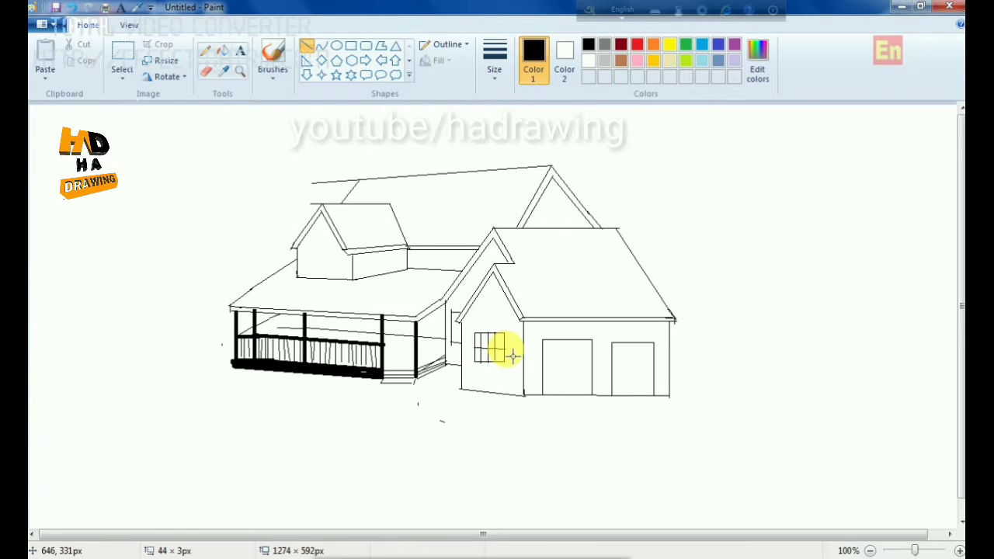
drag(506, 348, 505, 348)
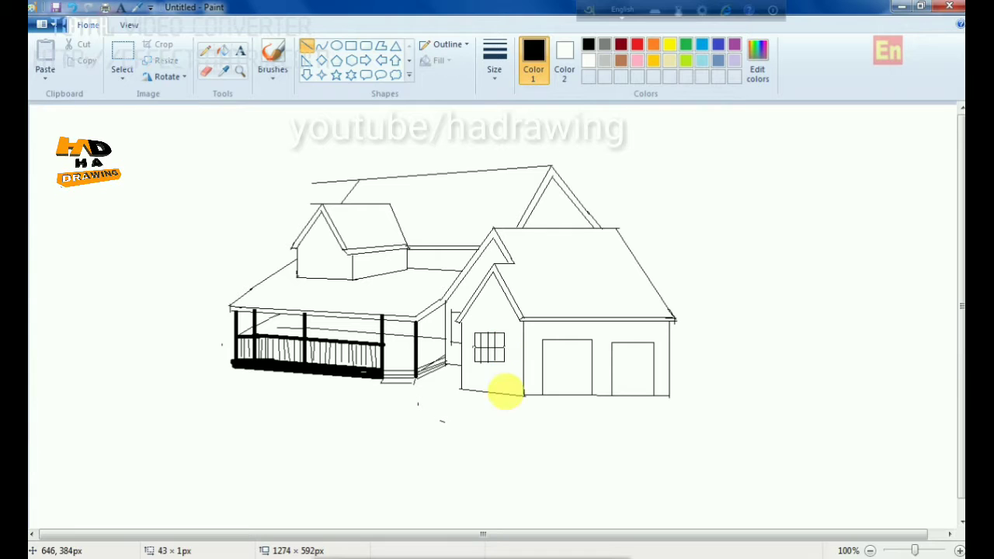
Add a thin vertical bar and a horizontal bar about 14 px long inside the recessed wall's narrow window.
mouse_move(458, 311)
mouse_down()
mouse_move(463, 349)
mouse_move(467, 336)
mouse_up()
click(466, 336)
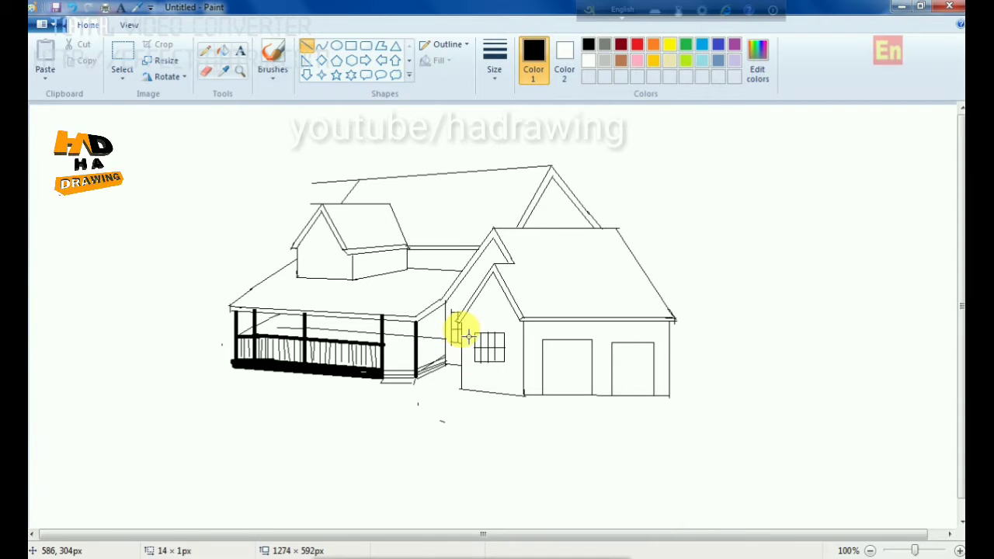
click(457, 440)
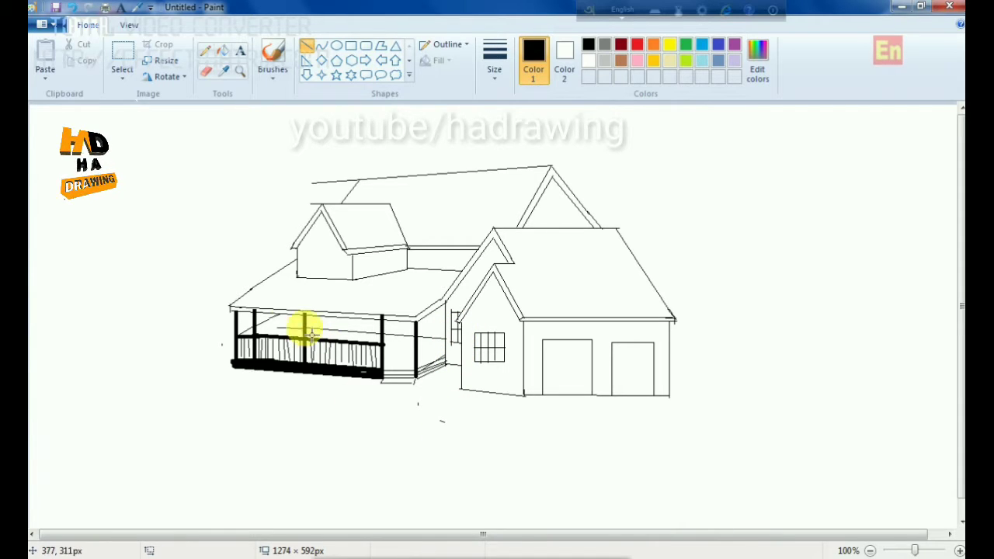
Draw small rectangular windows, a two-pane one on the dormer's front and two narrow ones on the upper wall to its right.
click(351, 46)
mouse_move(313, 244)
mouse_down()
mouse_move(325, 264)
mouse_move(324, 255)
mouse_up()
click(222, 254)
click(460, 263)
mouse_move(418, 254)
mouse_down()
mouse_move(425, 269)
mouse_move(459, 272)
mouse_up()
click(160, 226)
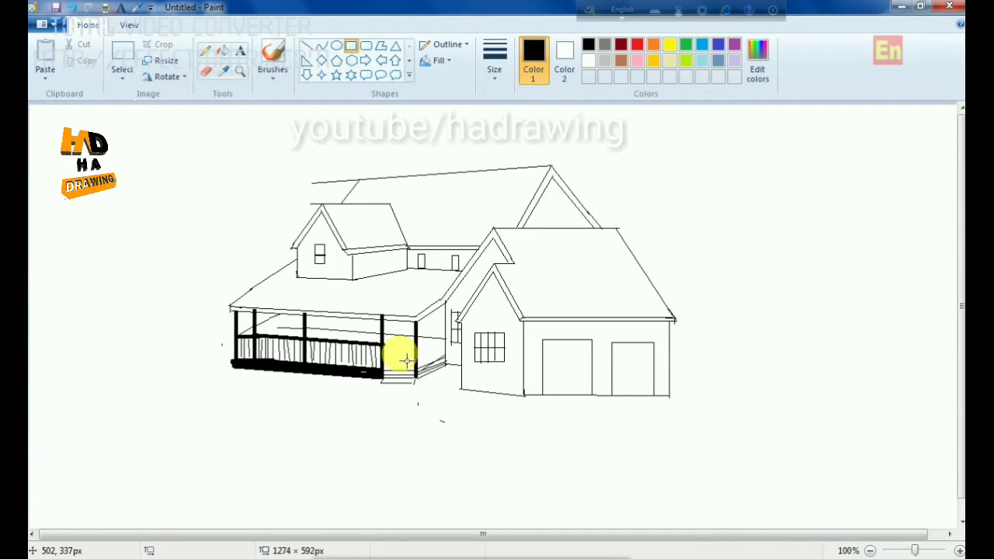
Outline two rear sections with thin lines behind the front roof's right slope and beside the garage wall, and erase the ridge lines' left overhangs.
click(495, 60)
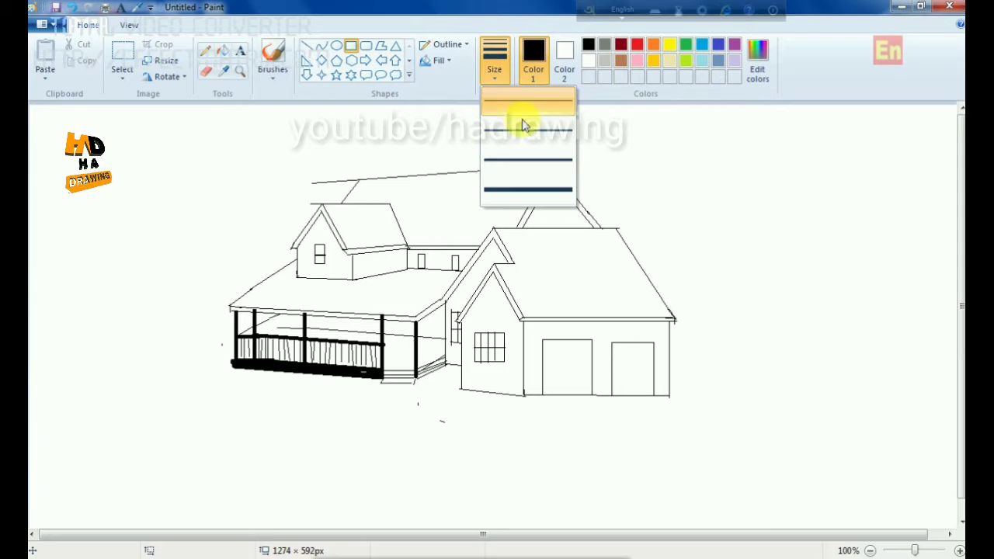
click(518, 107)
click(307, 45)
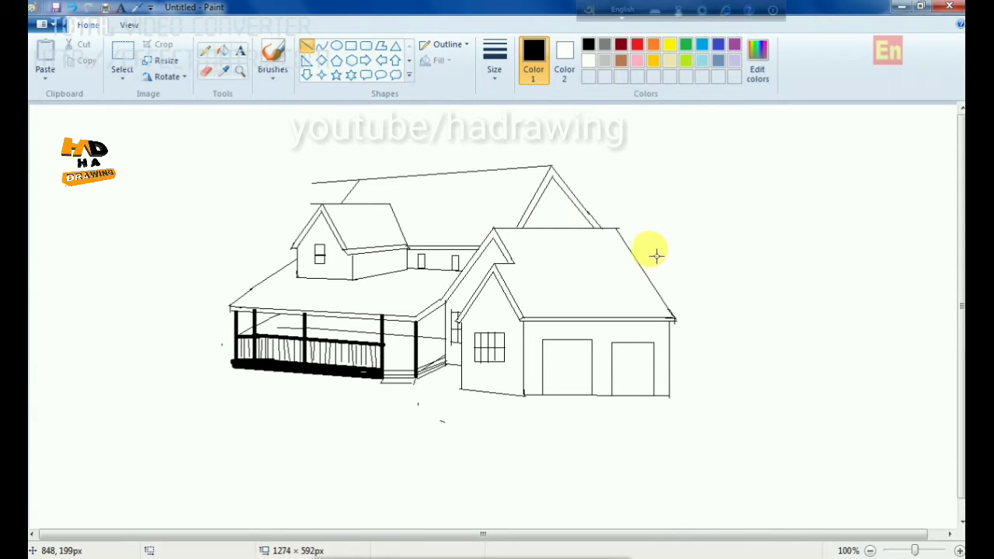
drag(625, 238, 670, 244)
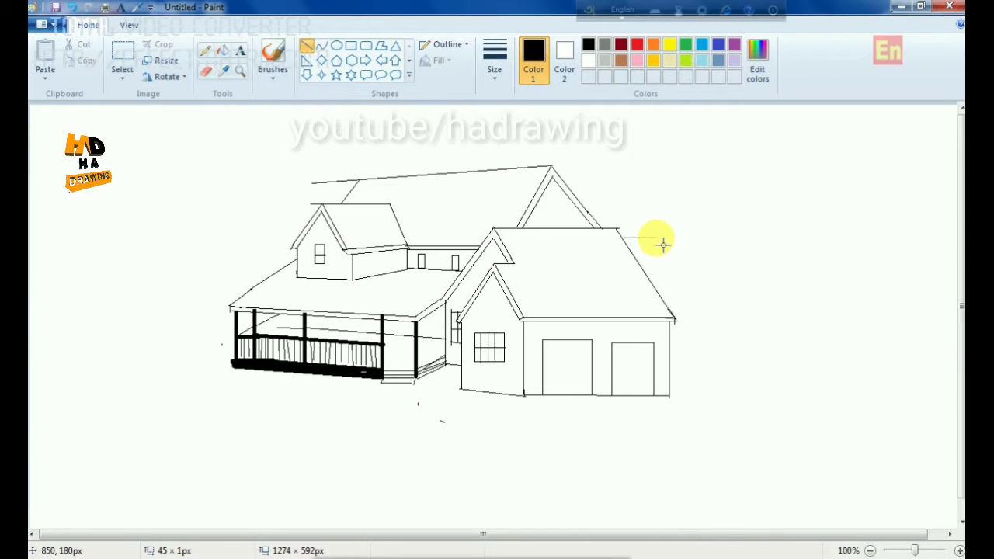
drag(662, 245, 666, 301)
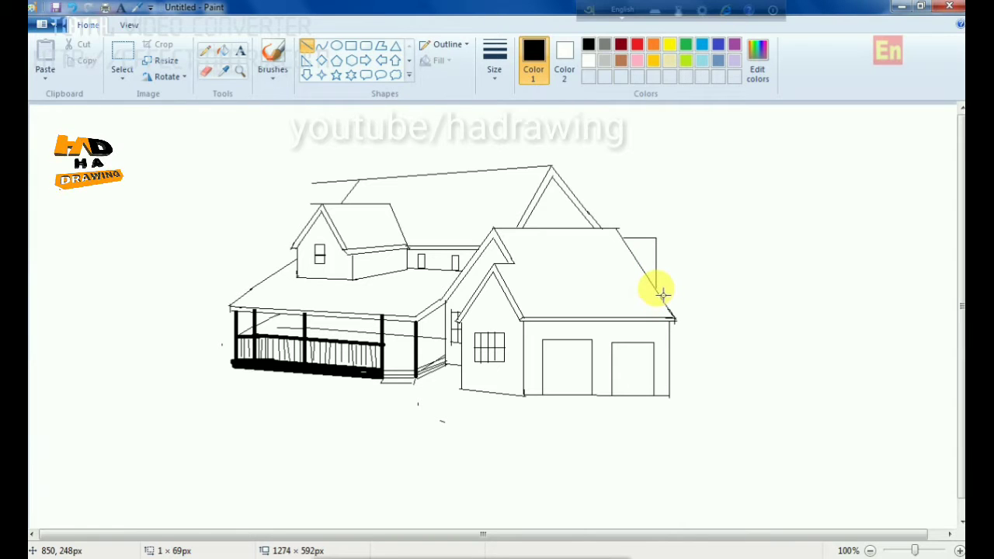
click(726, 322)
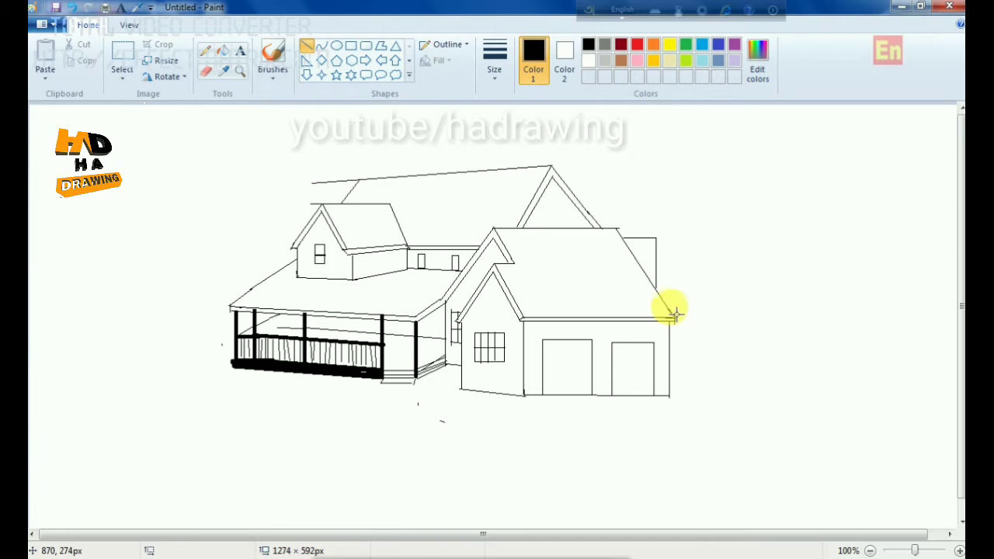
mouse_move(675, 307)
mouse_down()
mouse_move(689, 301)
mouse_move(696, 366)
mouse_move(691, 387)
mouse_move(676, 384)
mouse_up()
click(205, 71)
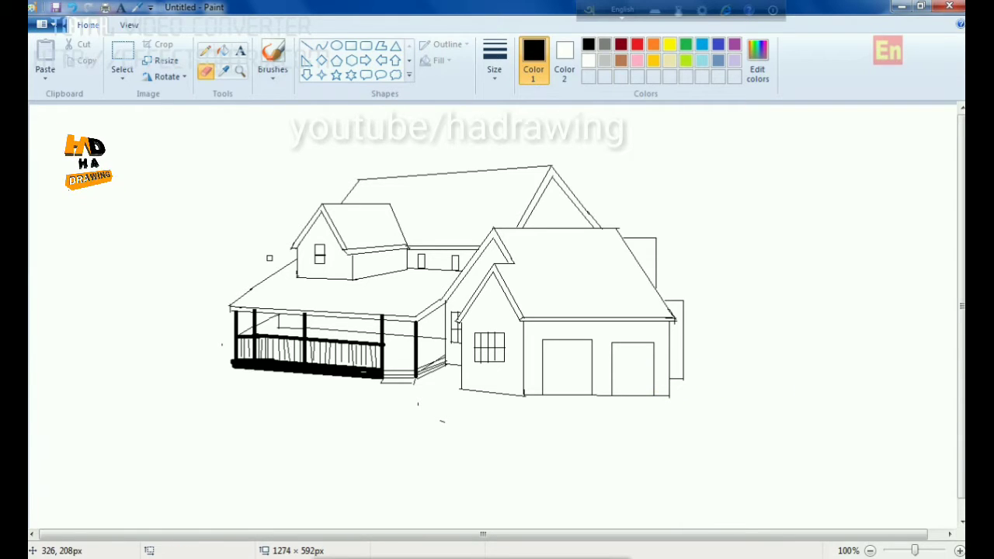
Fill the porch's slanted side base with black and the entrance steps with dark gray.
click(223, 50)
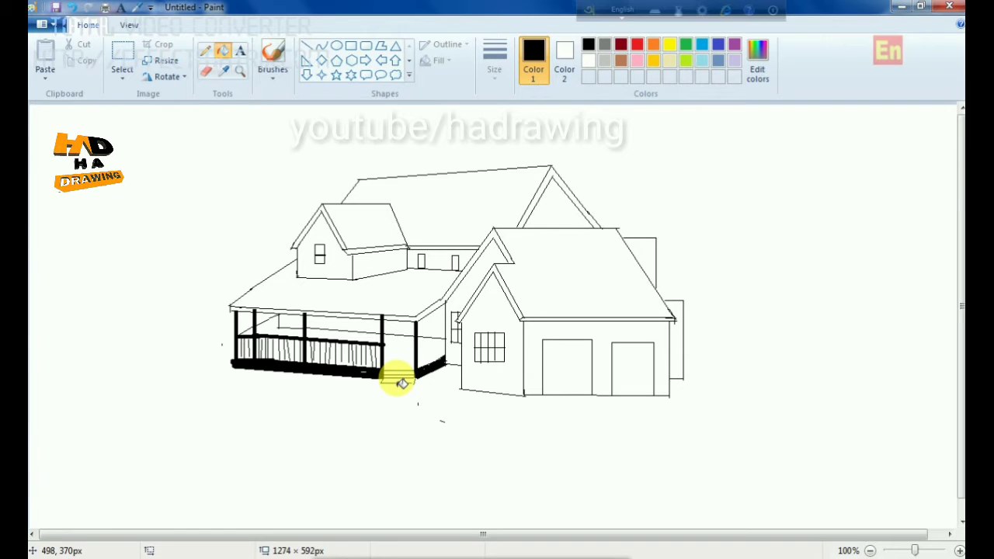
click(604, 44)
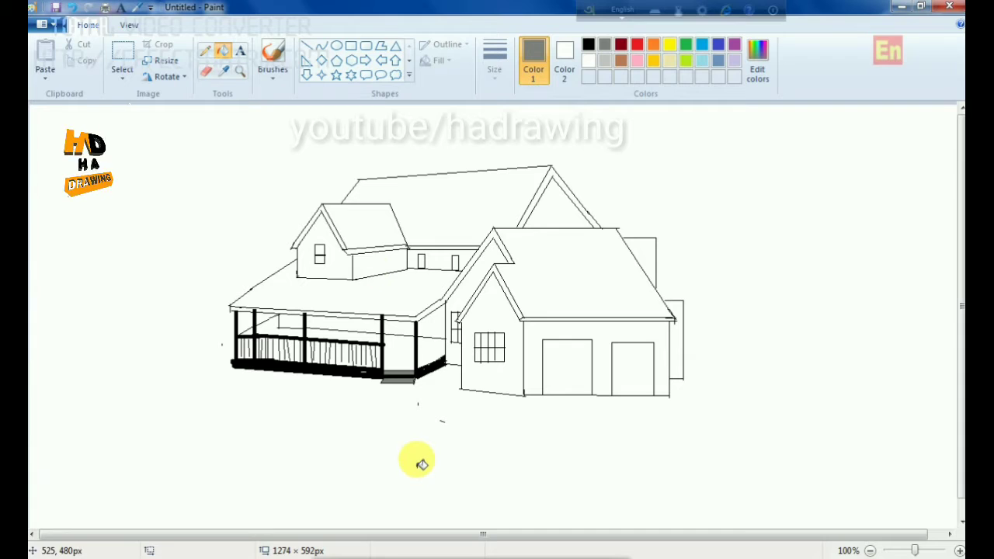
Fill the panes of the gable window, the recessed wall's window, the two narrow upper windows and the dormer window with light turquoise.
click(701, 44)
click(703, 61)
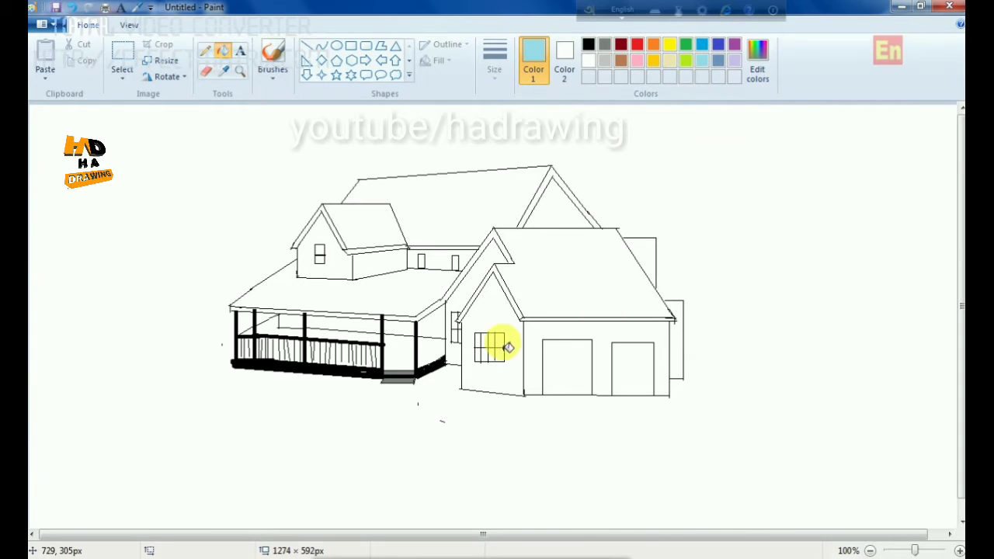
click(498, 342)
click(485, 355)
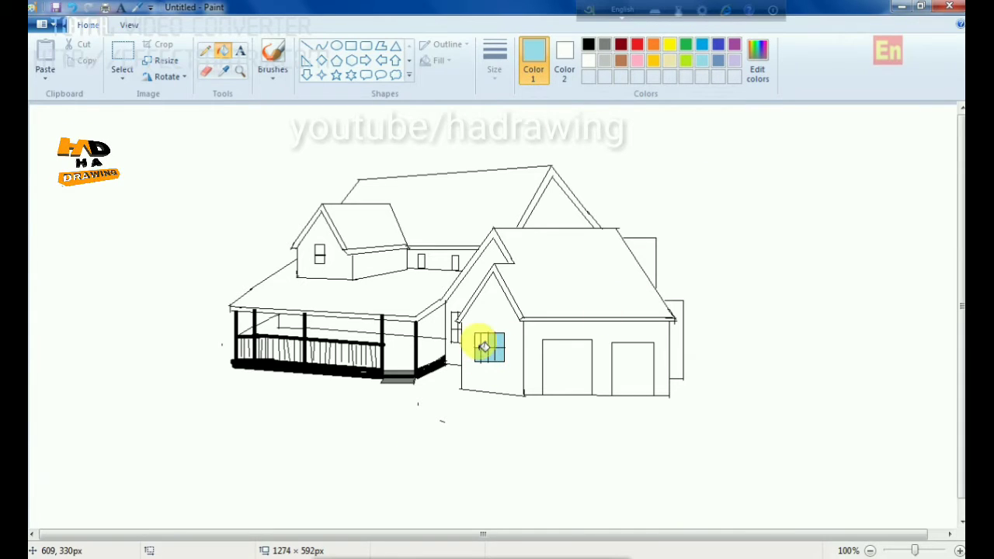
click(483, 342)
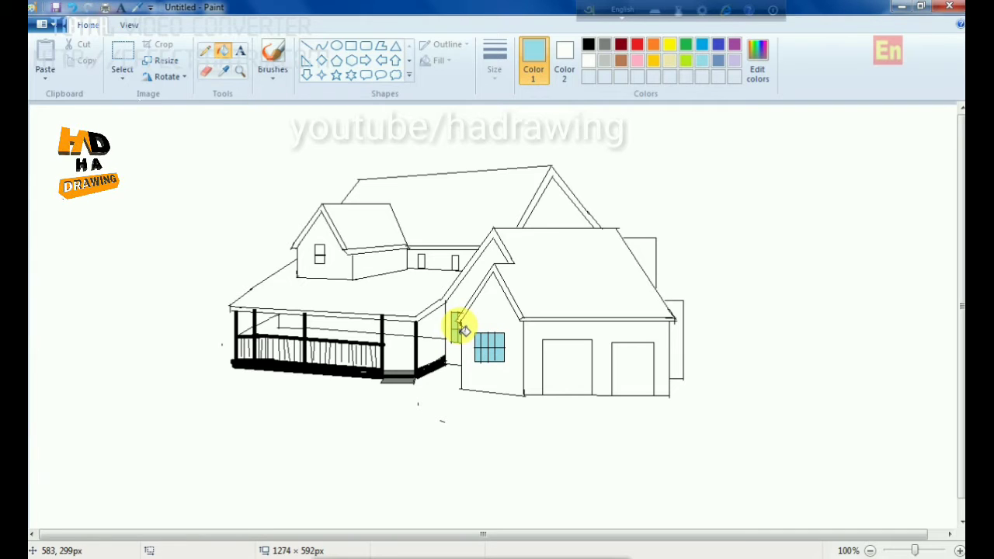
click(456, 263)
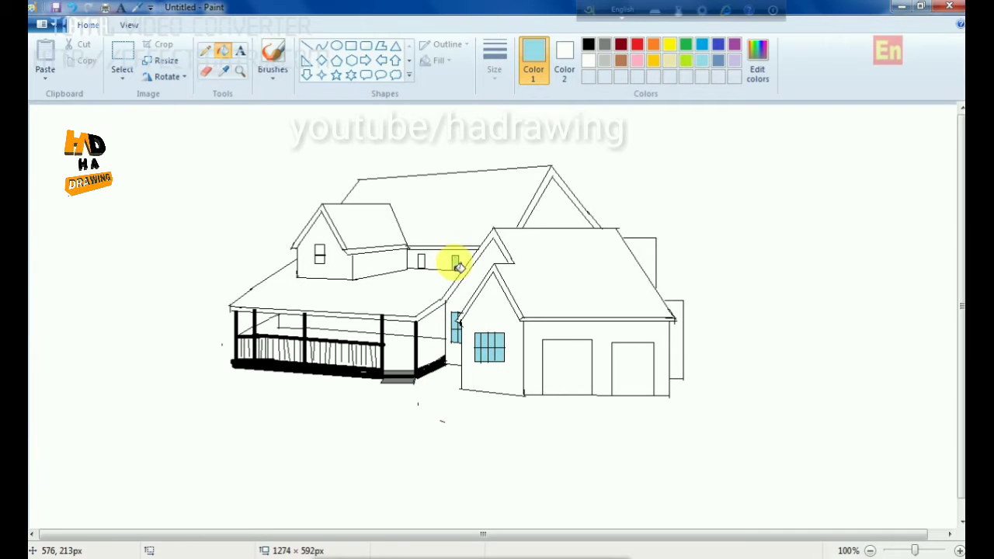
click(421, 261)
click(318, 256)
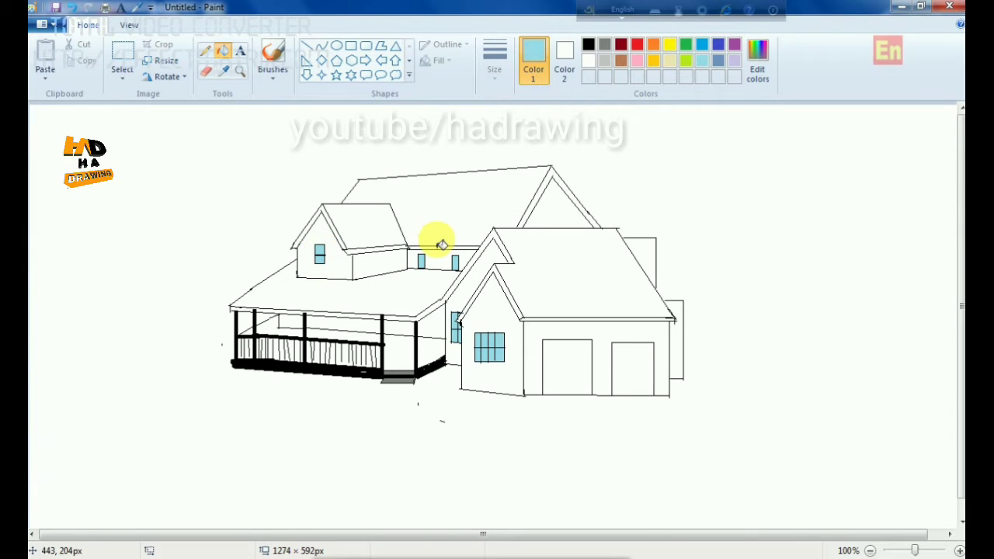
Draw a black rectangular window about 17 × 28 px in the rear gable and divide it with a thin horizontal bar.
click(351, 45)
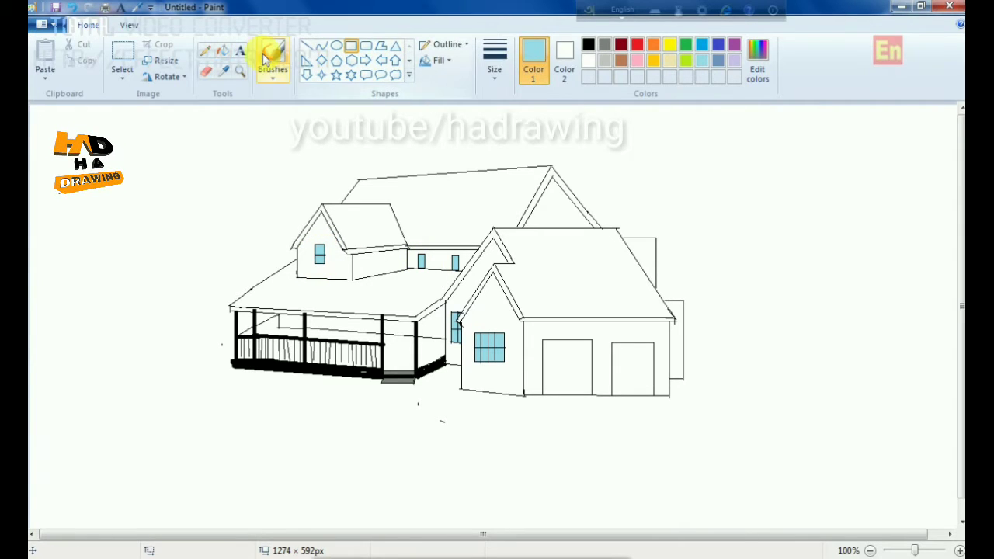
click(588, 44)
drag(547, 208, 559, 229)
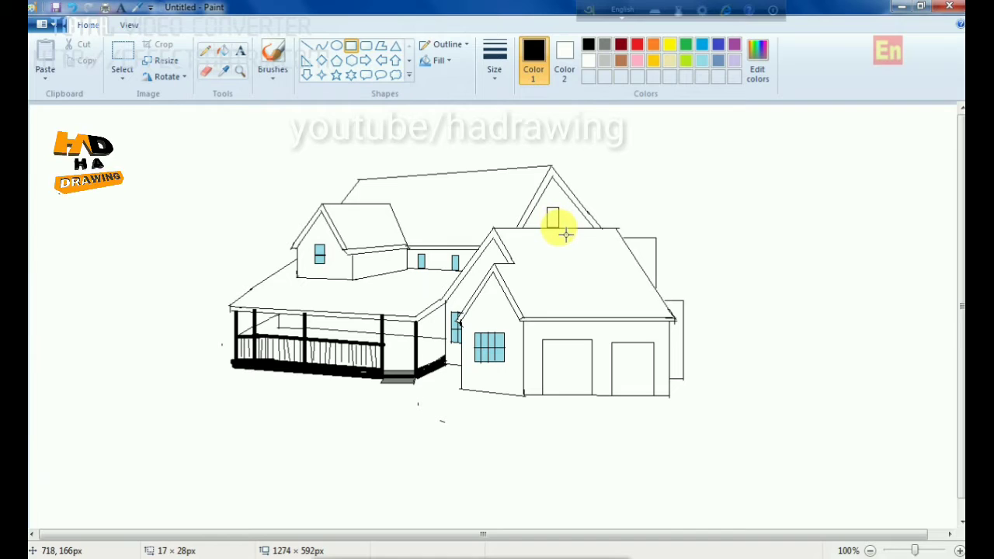
click(611, 191)
click(337, 48)
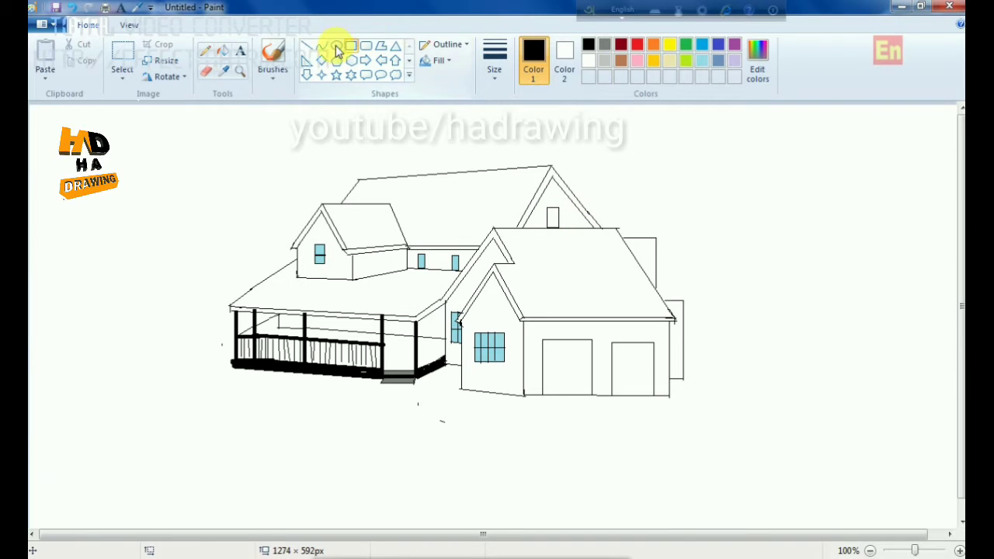
click(351, 45)
drag(552, 223, 568, 226)
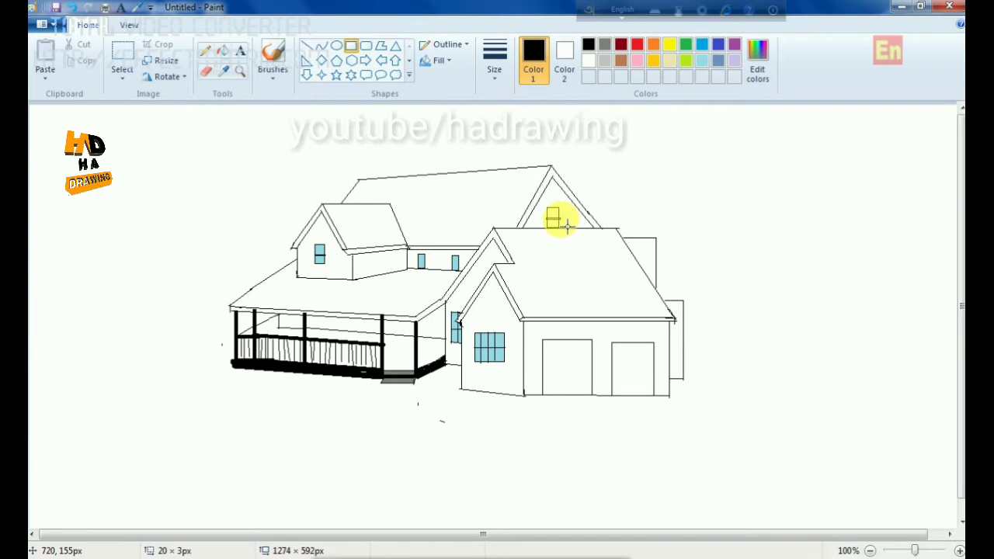
click(646, 184)
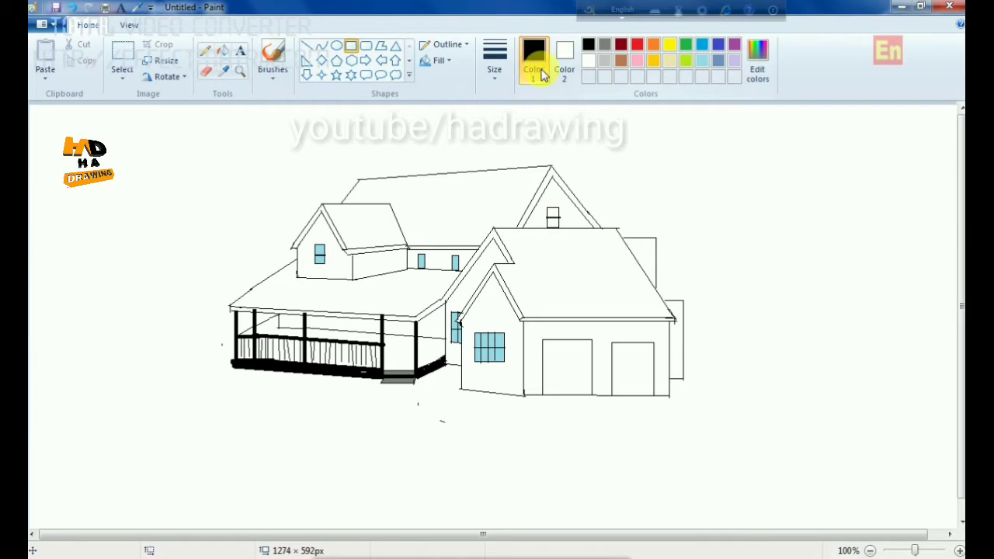
Fill the rear gable's window panes with light turquoise.
click(702, 60)
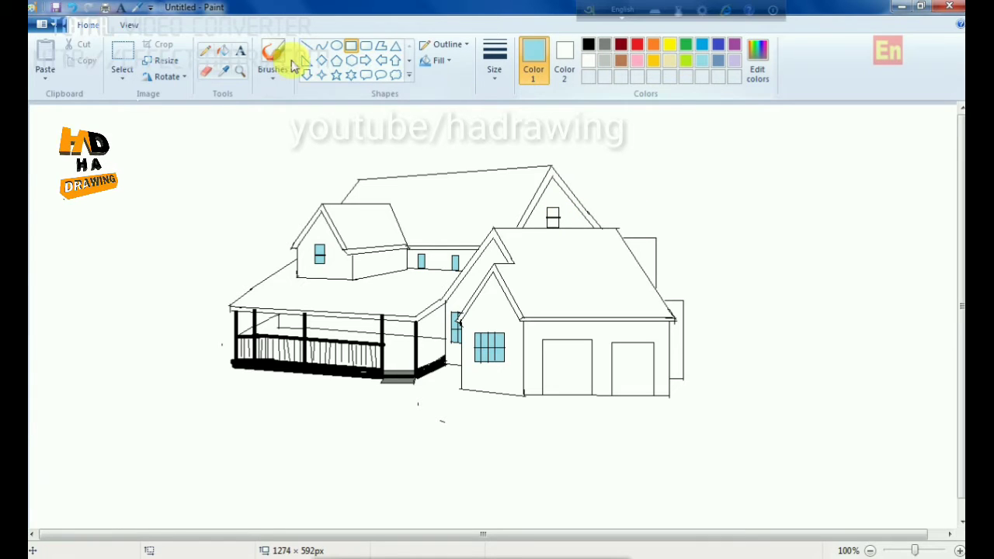
click(229, 53)
click(553, 213)
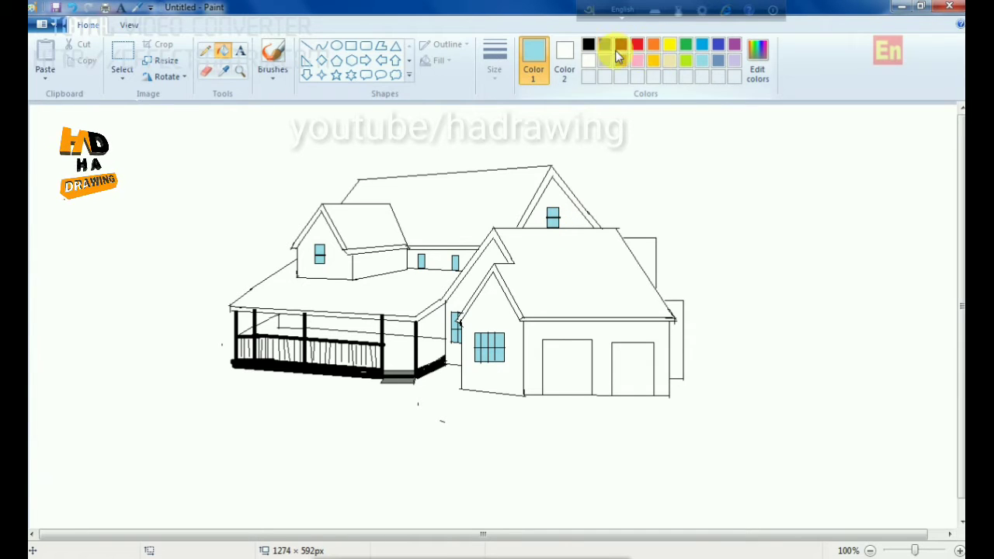
Fill the main roof, the garage roof, the porch roof and the dormer roof with red.
click(642, 45)
click(494, 206)
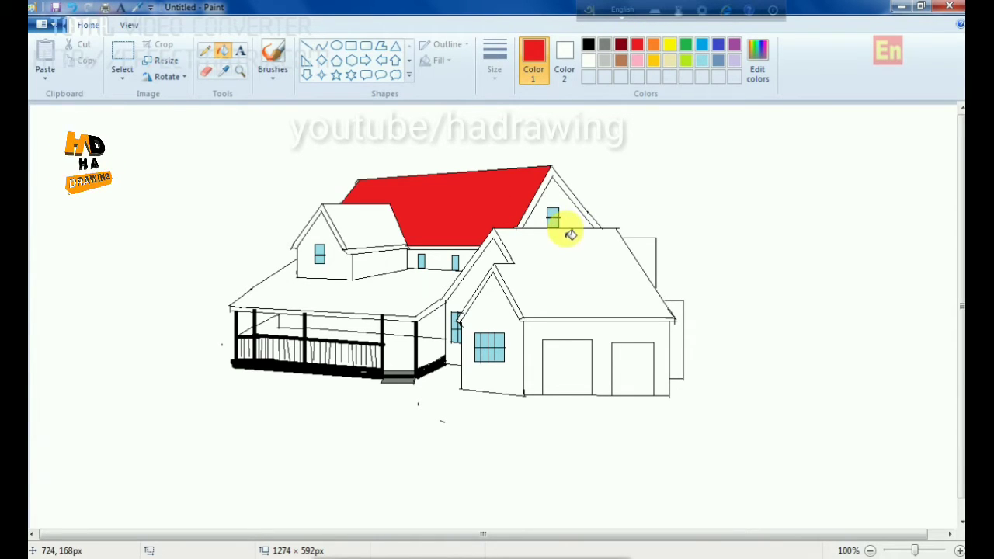
click(567, 277)
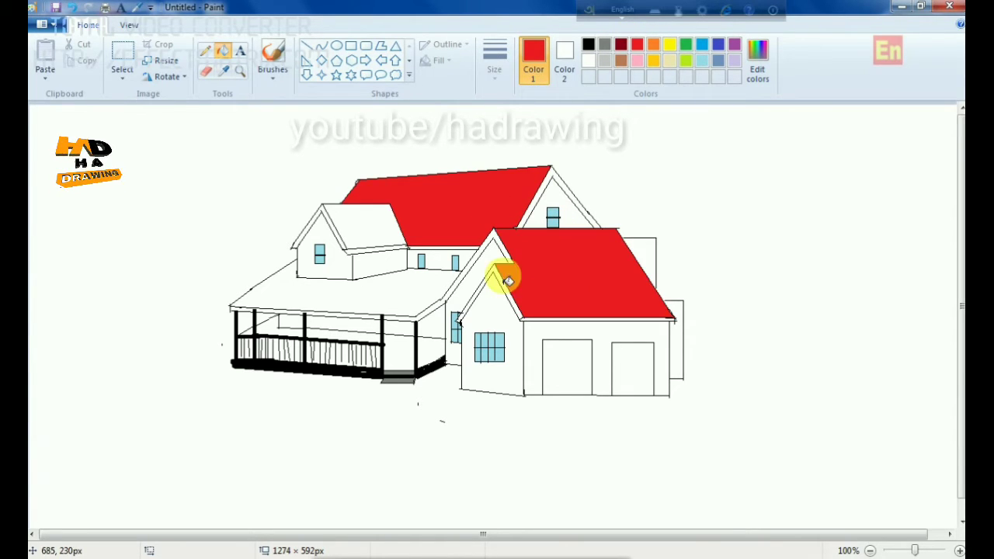
click(420, 287)
click(371, 229)
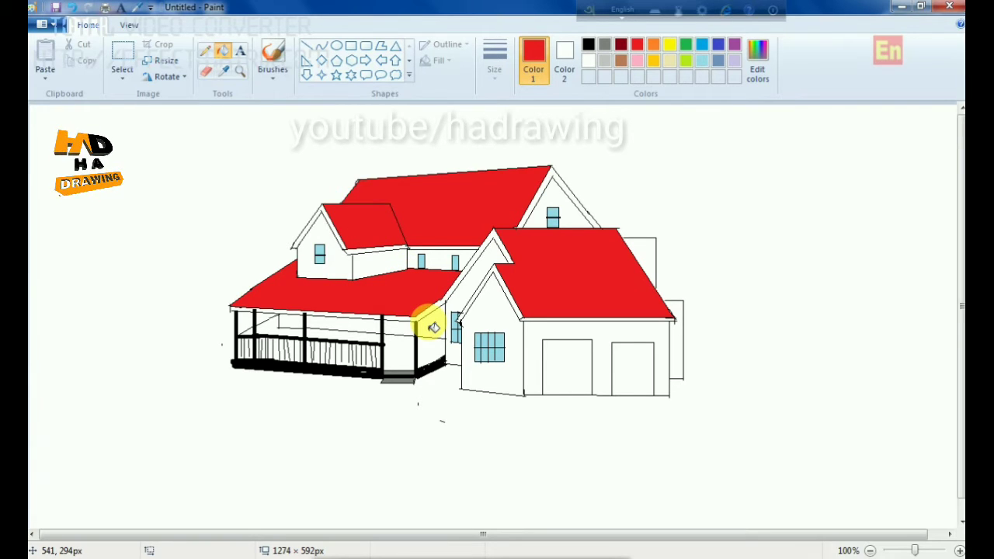
Choose the basic magenta colour (255, 0, 255) and fill the garage block's walls and the recessed wall behind it.
click(757, 62)
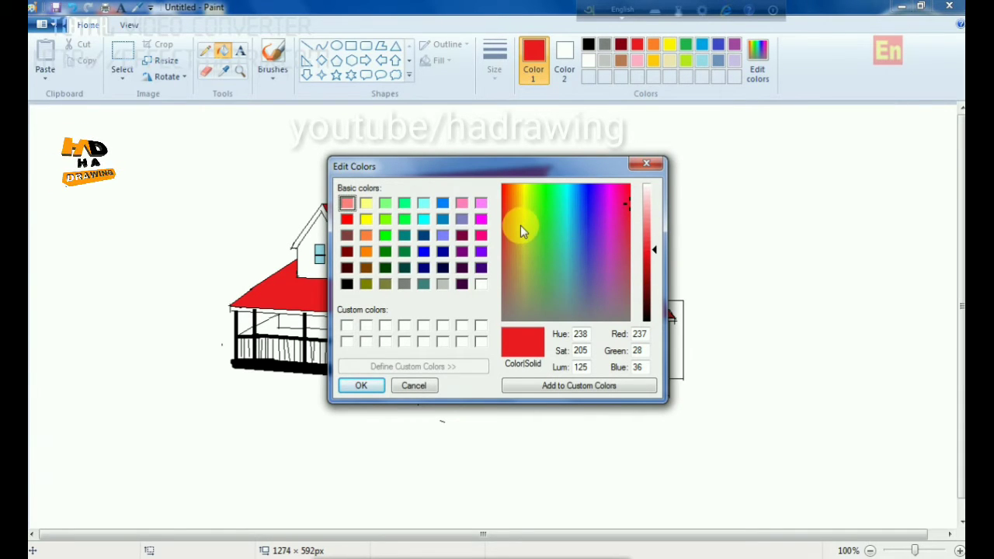
click(481, 220)
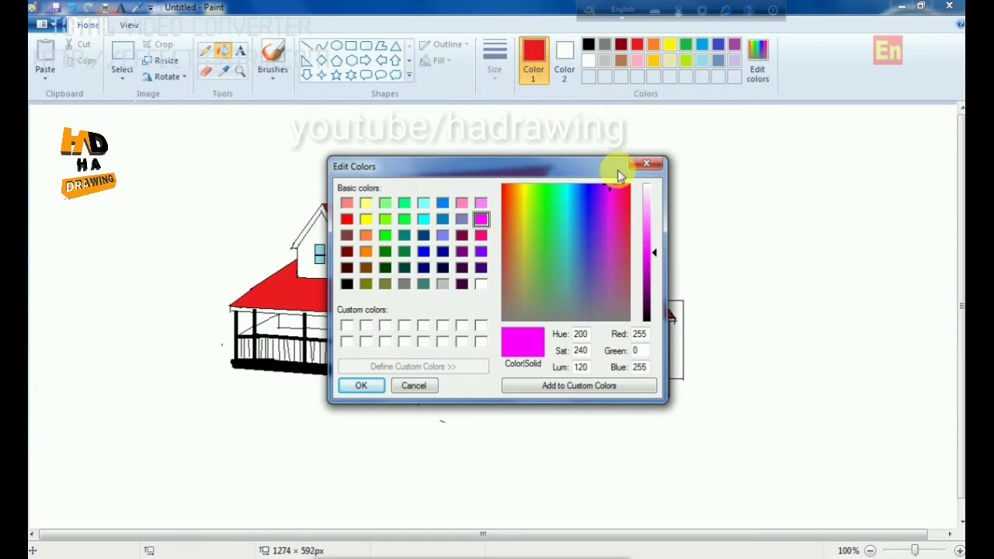
click(360, 386)
click(488, 320)
click(539, 337)
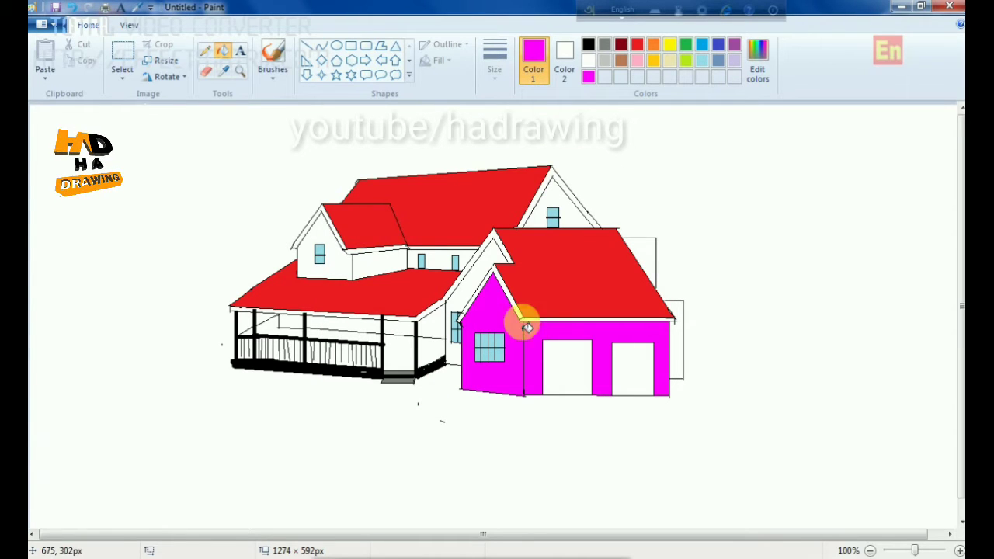
click(466, 286)
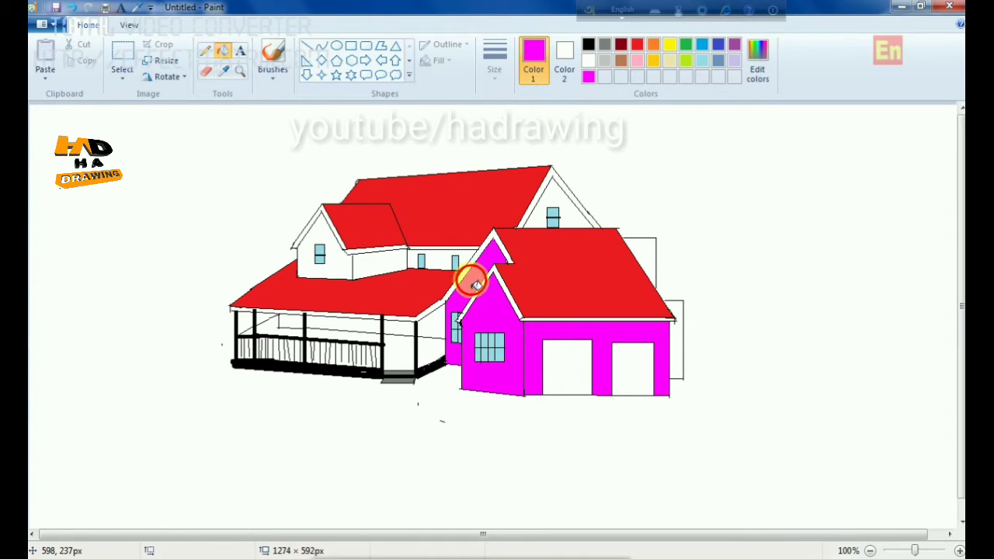
Fill the dormer walls, the narrow upper wall, the rear gable and the two rear sections with magenta.
click(341, 261)
click(436, 261)
click(546, 226)
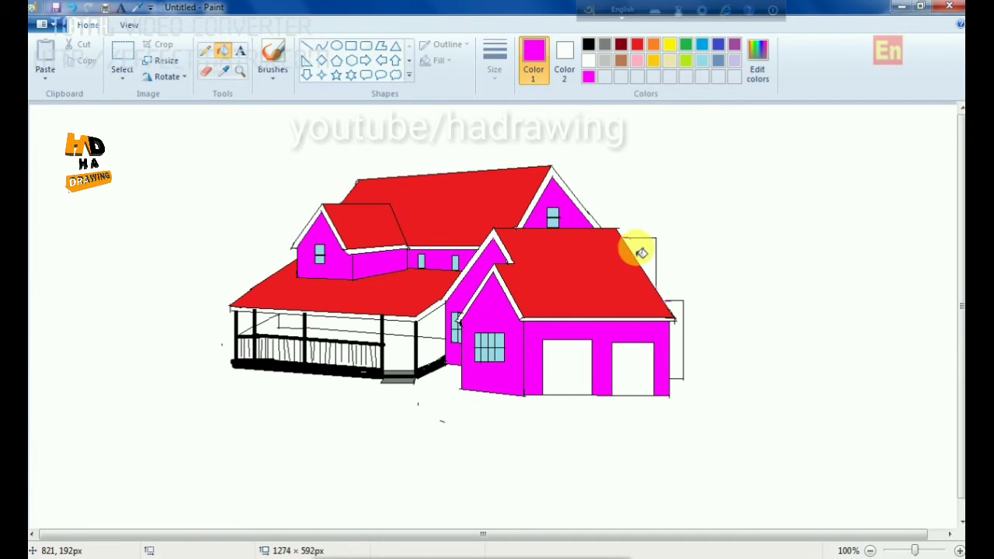
click(638, 252)
click(676, 371)
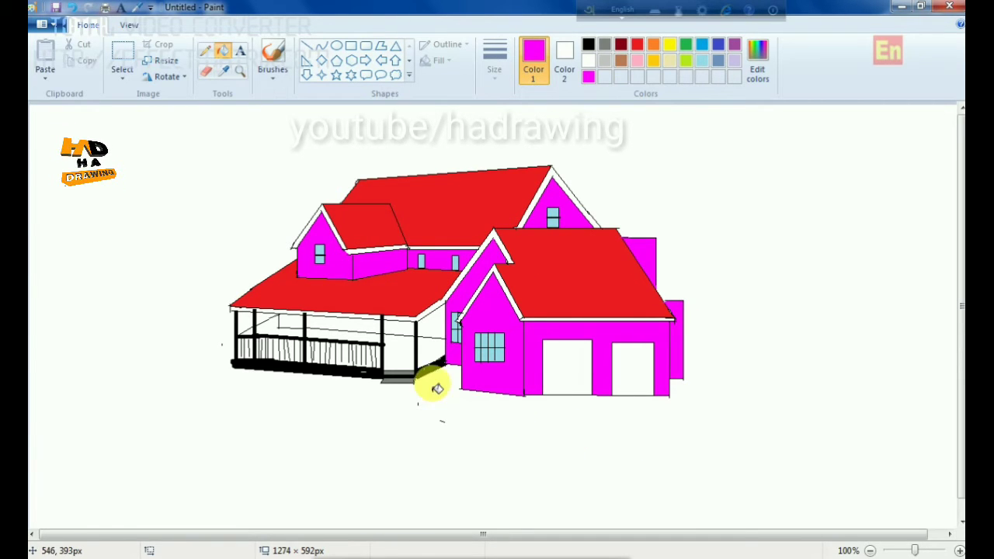
Fill the sections of the porch's back wall between the posts with magenta.
click(400, 334)
click(345, 322)
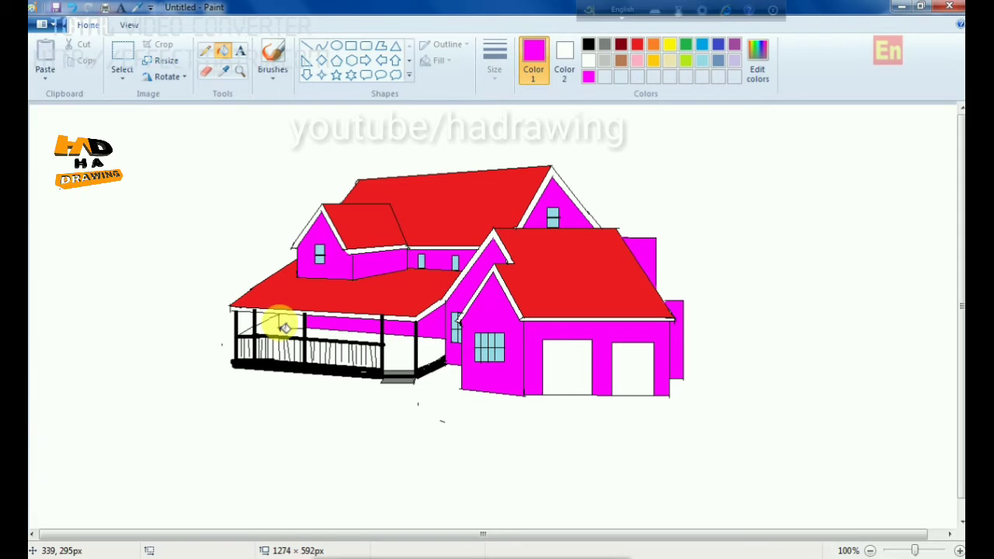
click(289, 322)
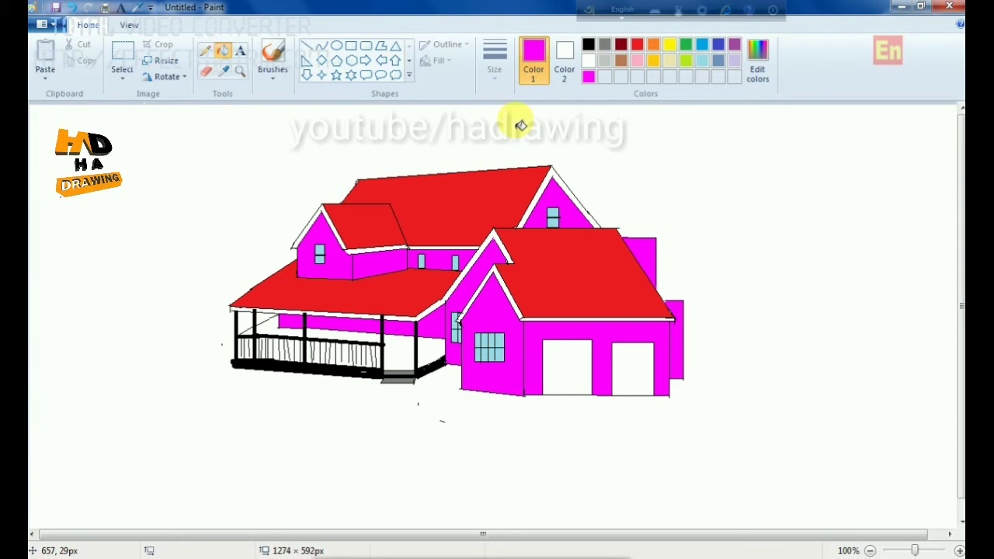
Fill the porch floor with light gray, including the entrance, the slanted side and the areas behind the railing.
click(604, 61)
click(398, 351)
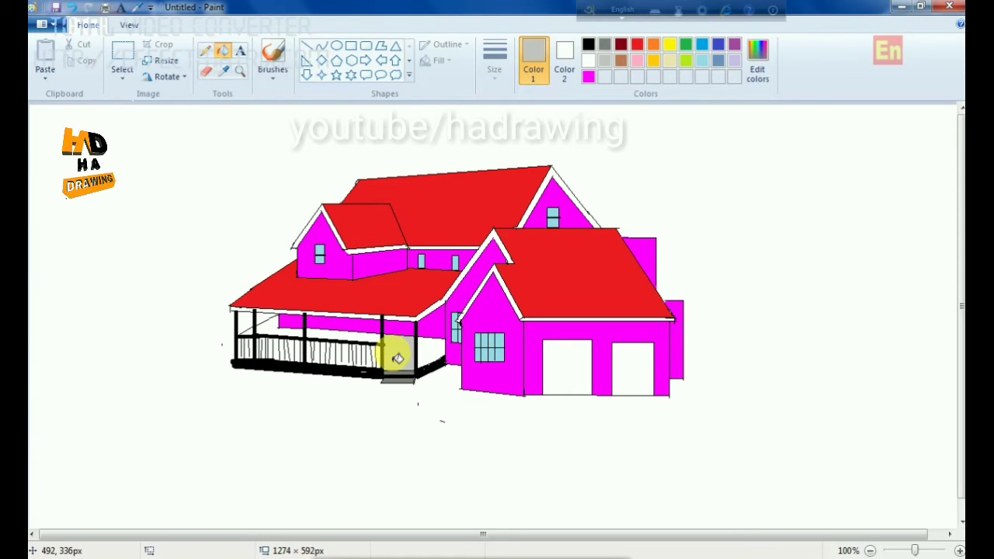
click(438, 358)
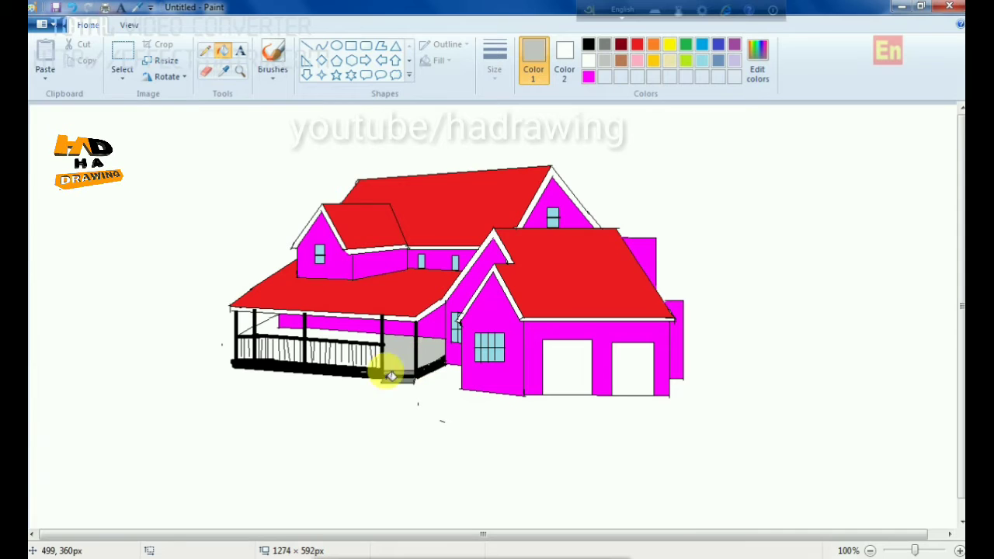
click(361, 344)
click(297, 335)
click(298, 351)
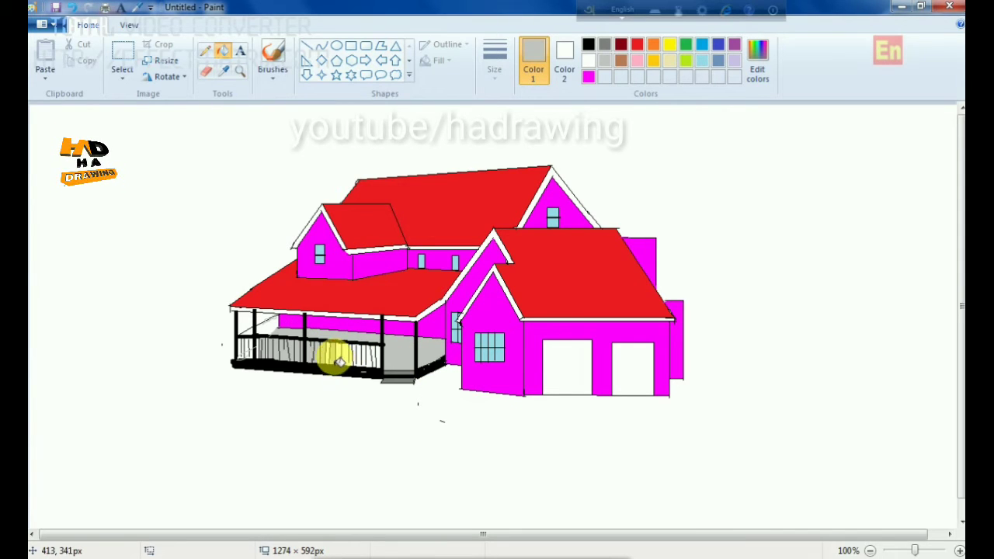
Fill the remaining white gaps between the balusters near the entrance with light gray.
click(330, 359)
click(344, 360)
click(355, 359)
click(362, 360)
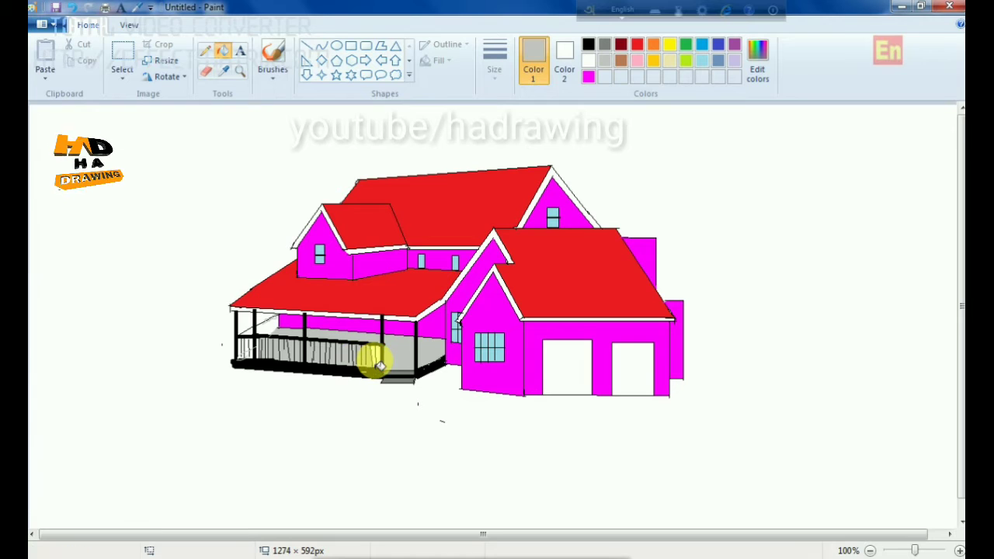
click(374, 361)
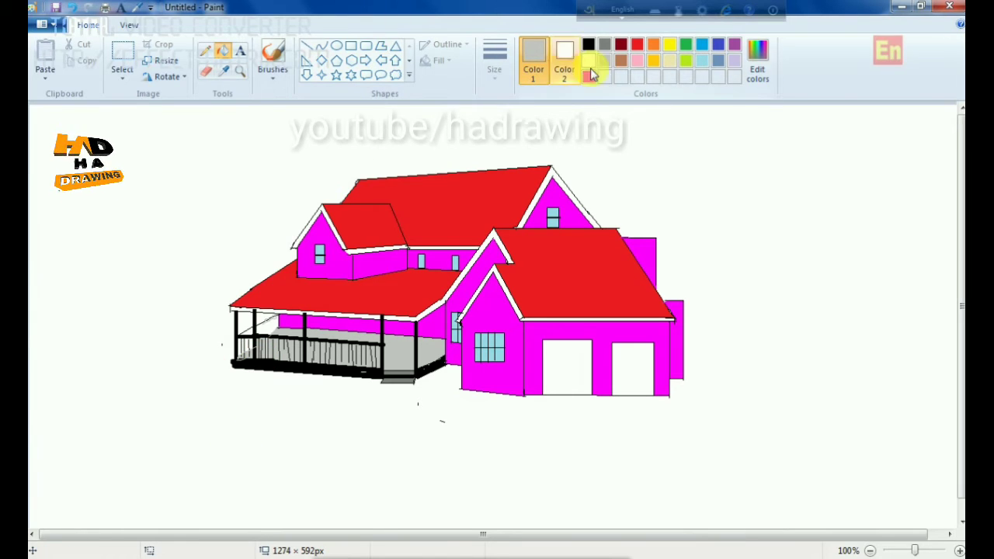
Fill both garage doors with brown.
click(620, 61)
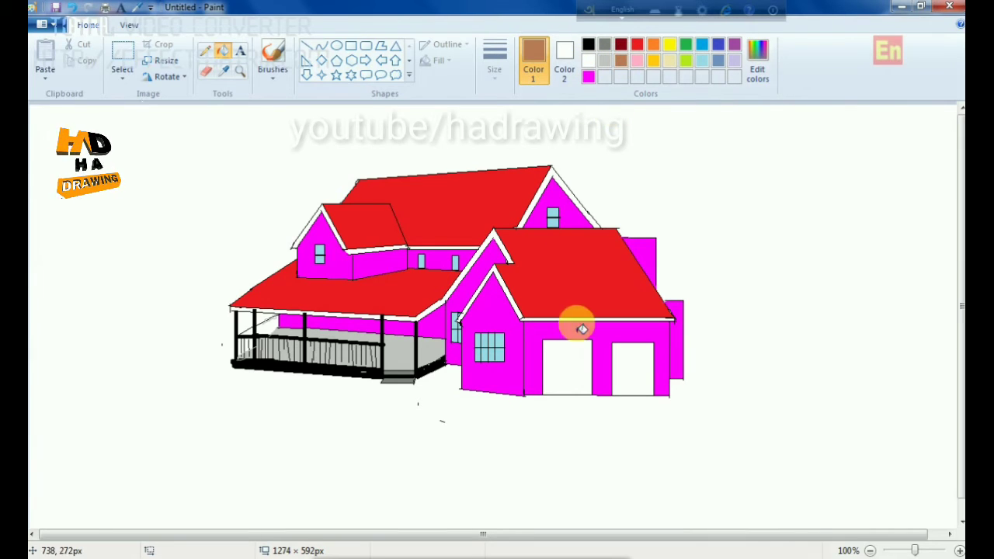
click(580, 374)
click(633, 376)
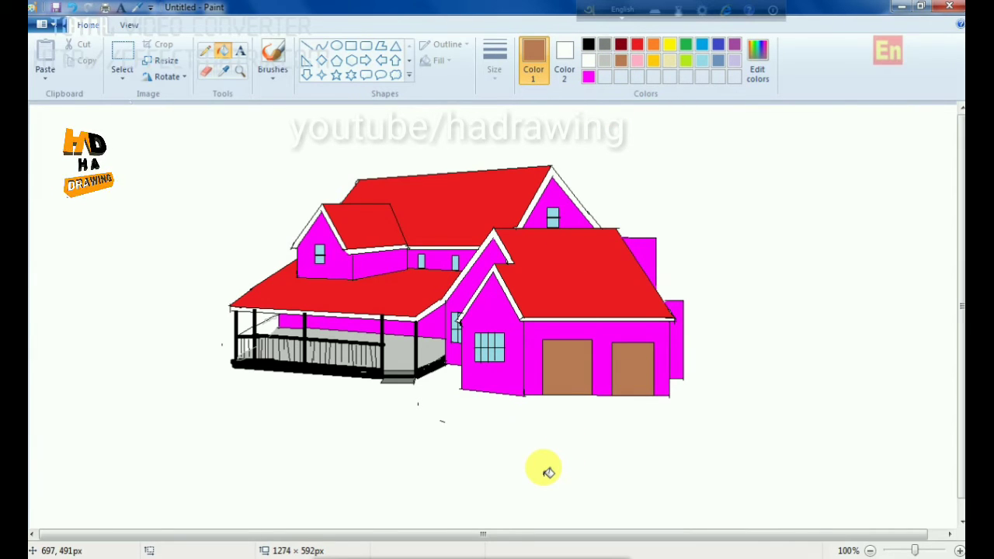
Outline a two-pane window with thin black vertical lines about 18 px high on the porch's back wall, just right of the middle post.
click(351, 45)
click(588, 45)
drag(319, 315, 340, 326)
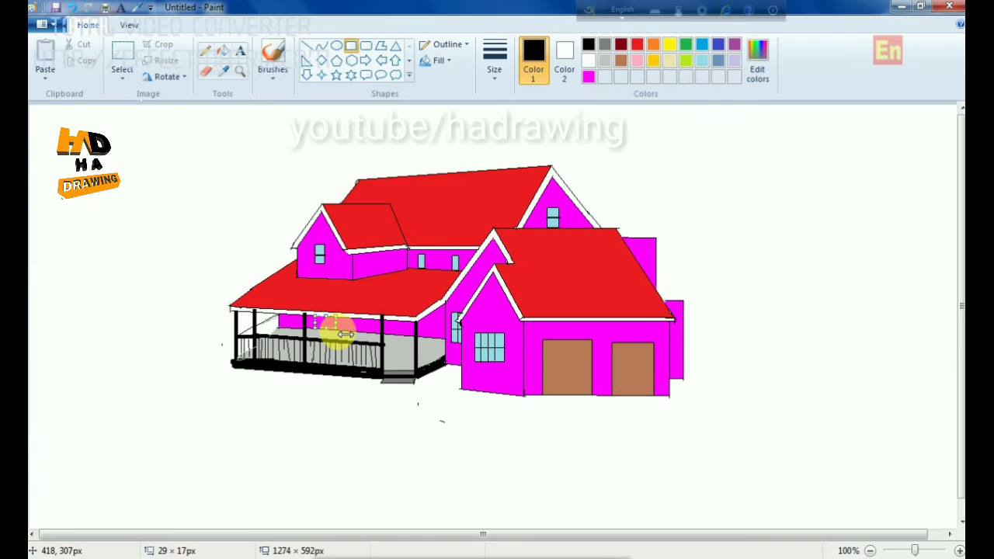
click(308, 45)
mouse_move(318, 328)
mouse_down()
mouse_move(317, 316)
mouse_move(324, 341)
mouse_move(344, 324)
mouse_up()
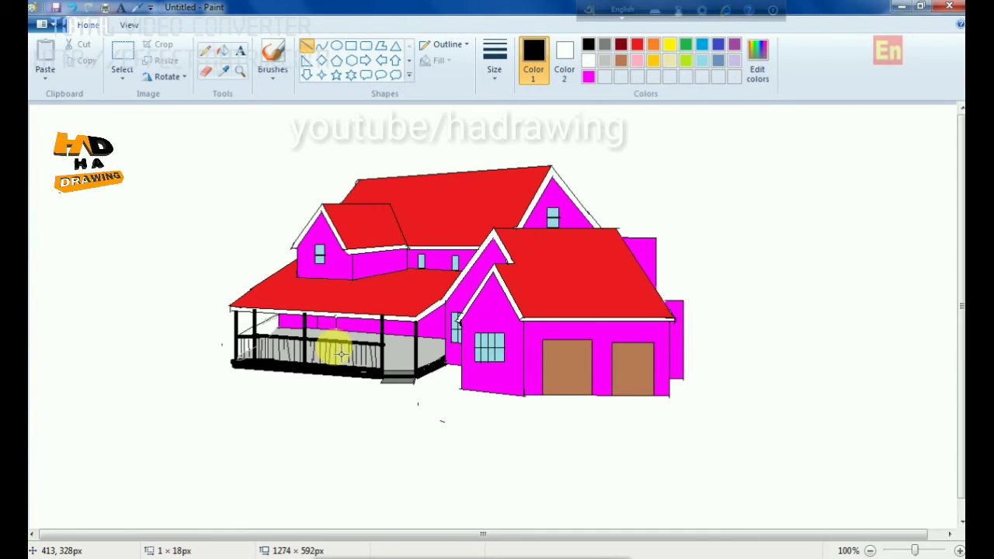
click(337, 350)
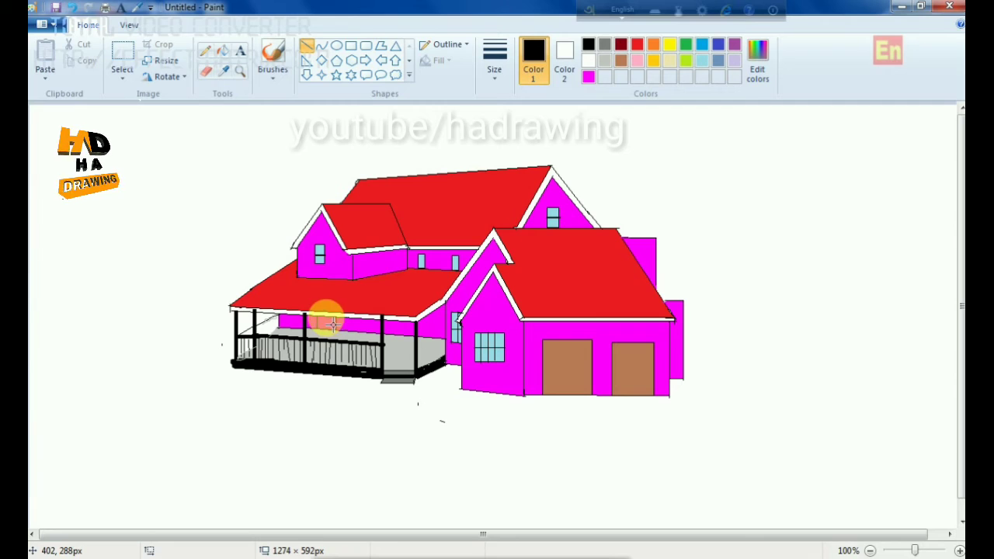
drag(334, 323, 333, 337)
click(332, 351)
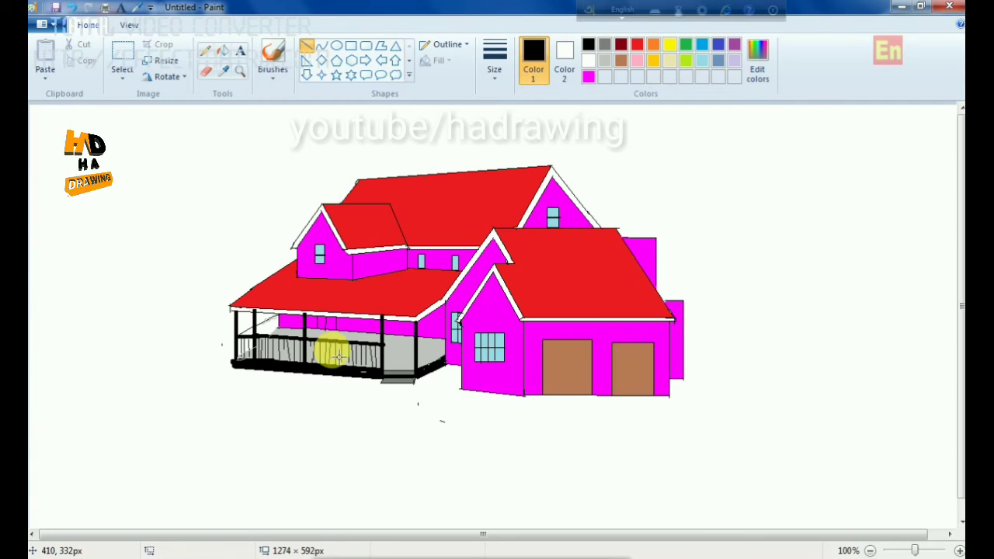
Draw thin black vertical lines for a second window on the porch's back wall above the entrance steps.
mouse_move(394, 340)
mouse_down()
mouse_move(399, 326)
mouse_move(408, 341)
mouse_move(407, 329)
mouse_up()
click(408, 355)
click(405, 355)
click(502, 243)
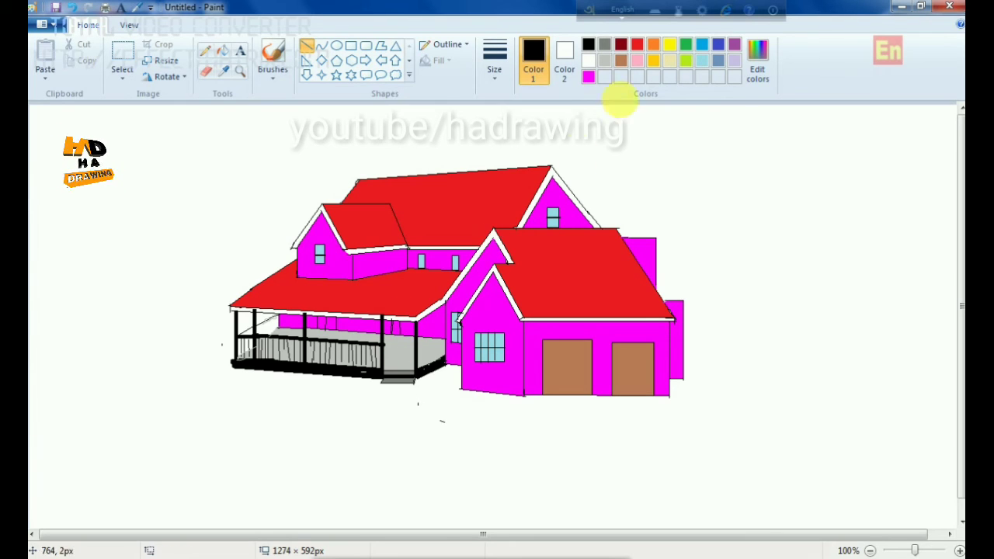
Fill the panes of both windows on the porch's back wall with light turquoise.
click(703, 60)
click(223, 51)
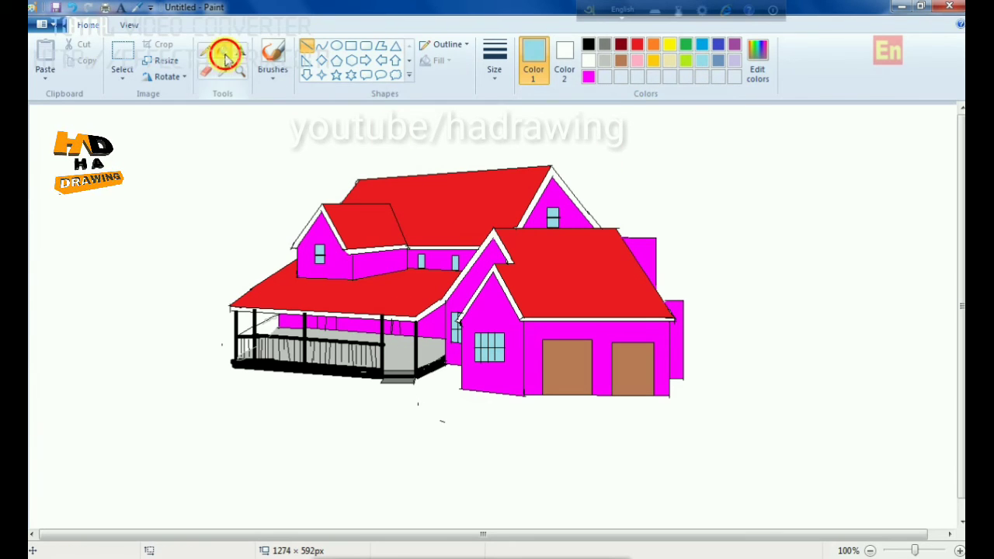
click(410, 329)
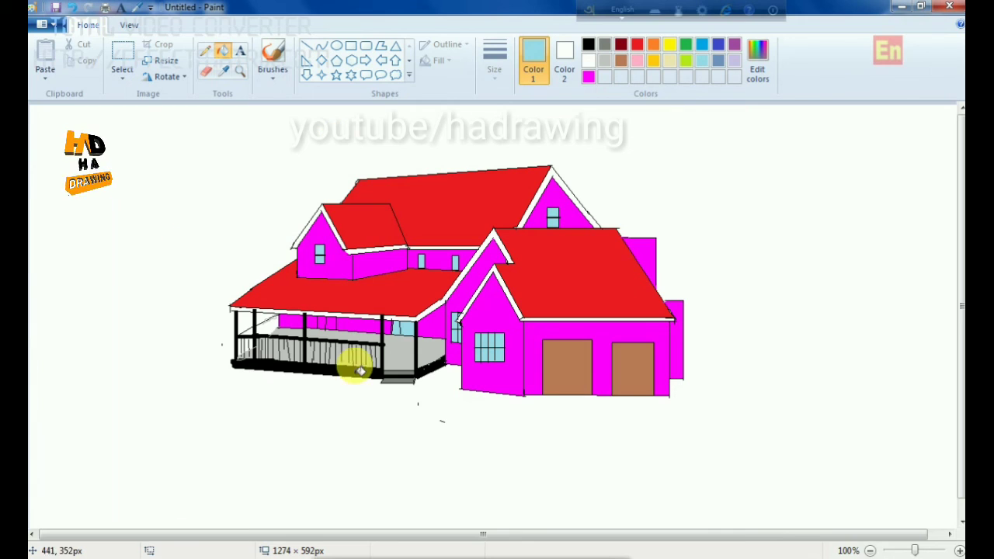
click(329, 324)
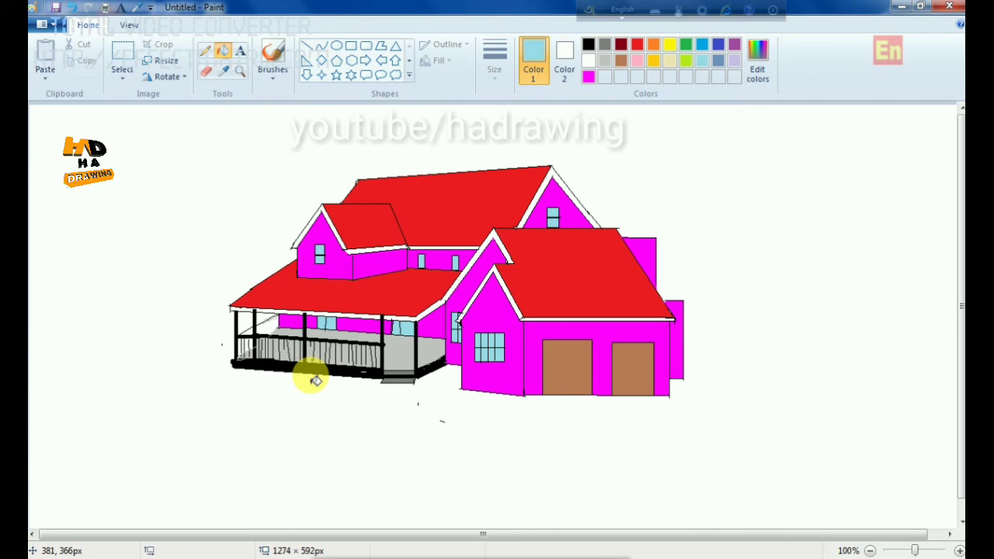